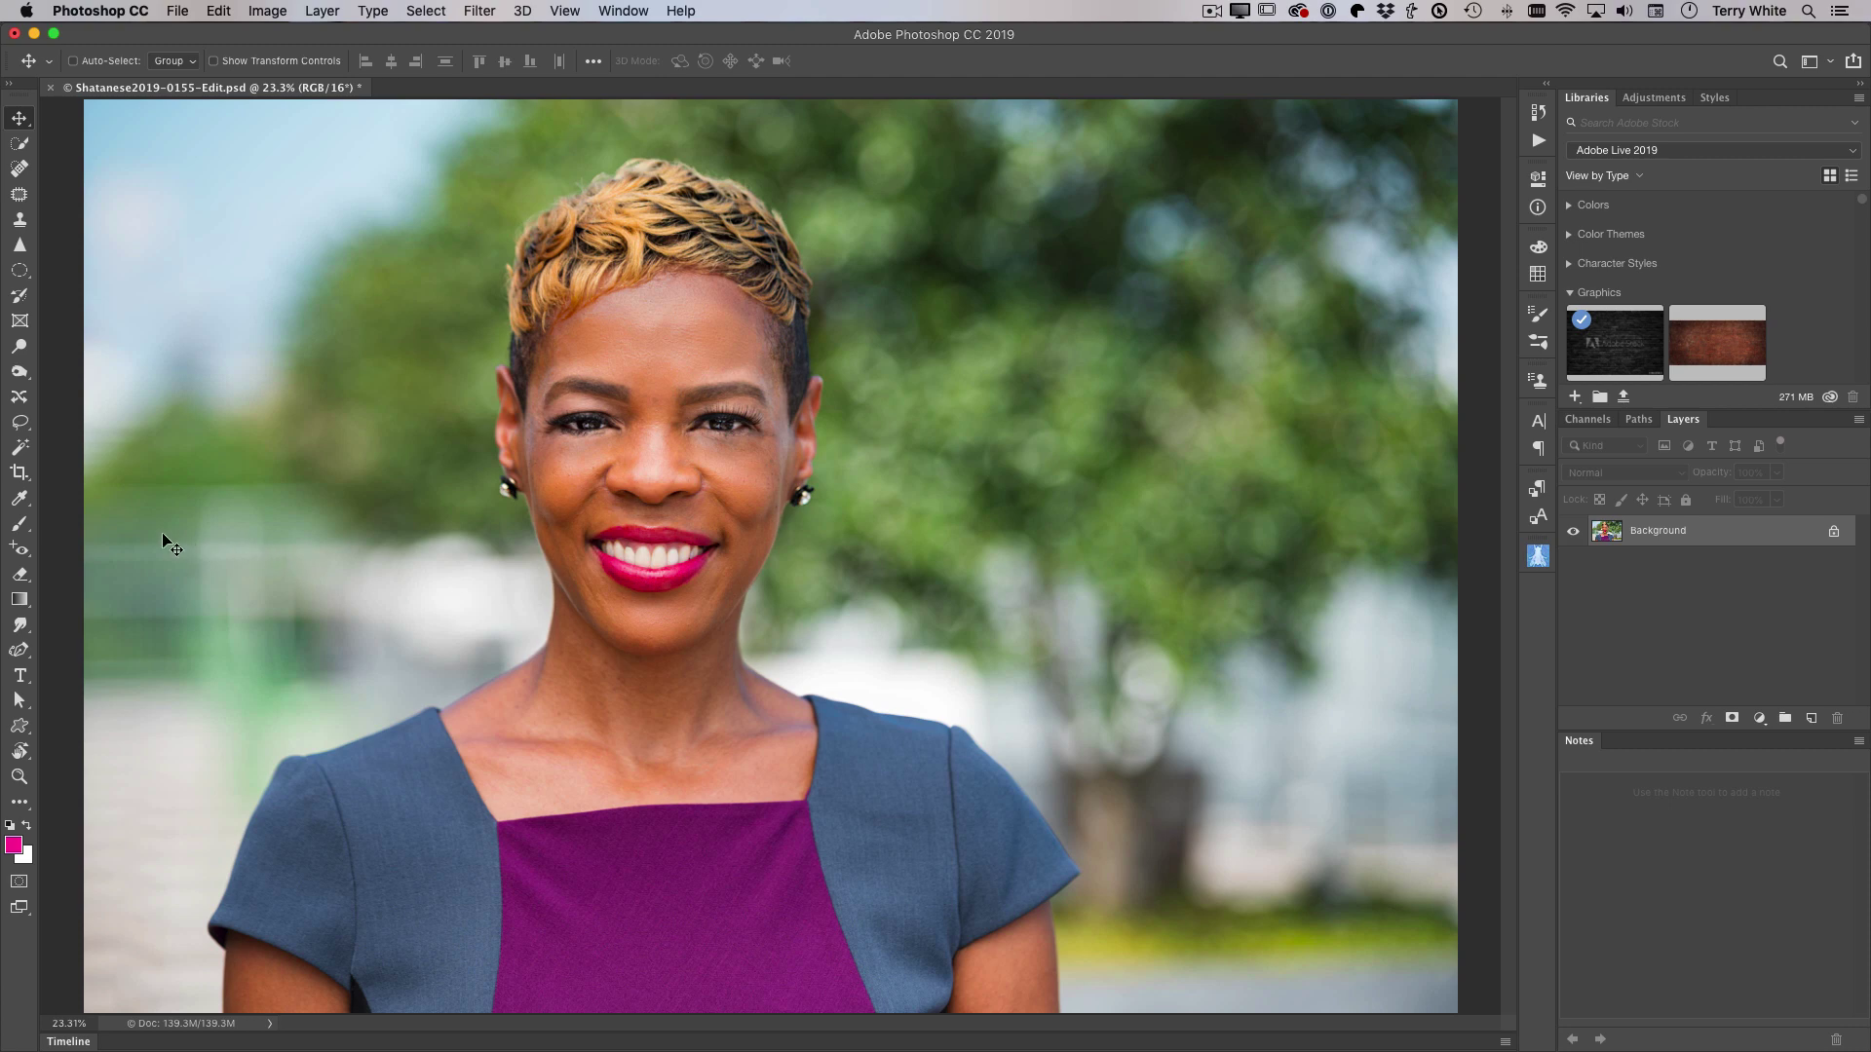
Switch from the Crop tool flyout to the Slice Tool.
{"action": "left_click", "coordinate": [19, 473]}
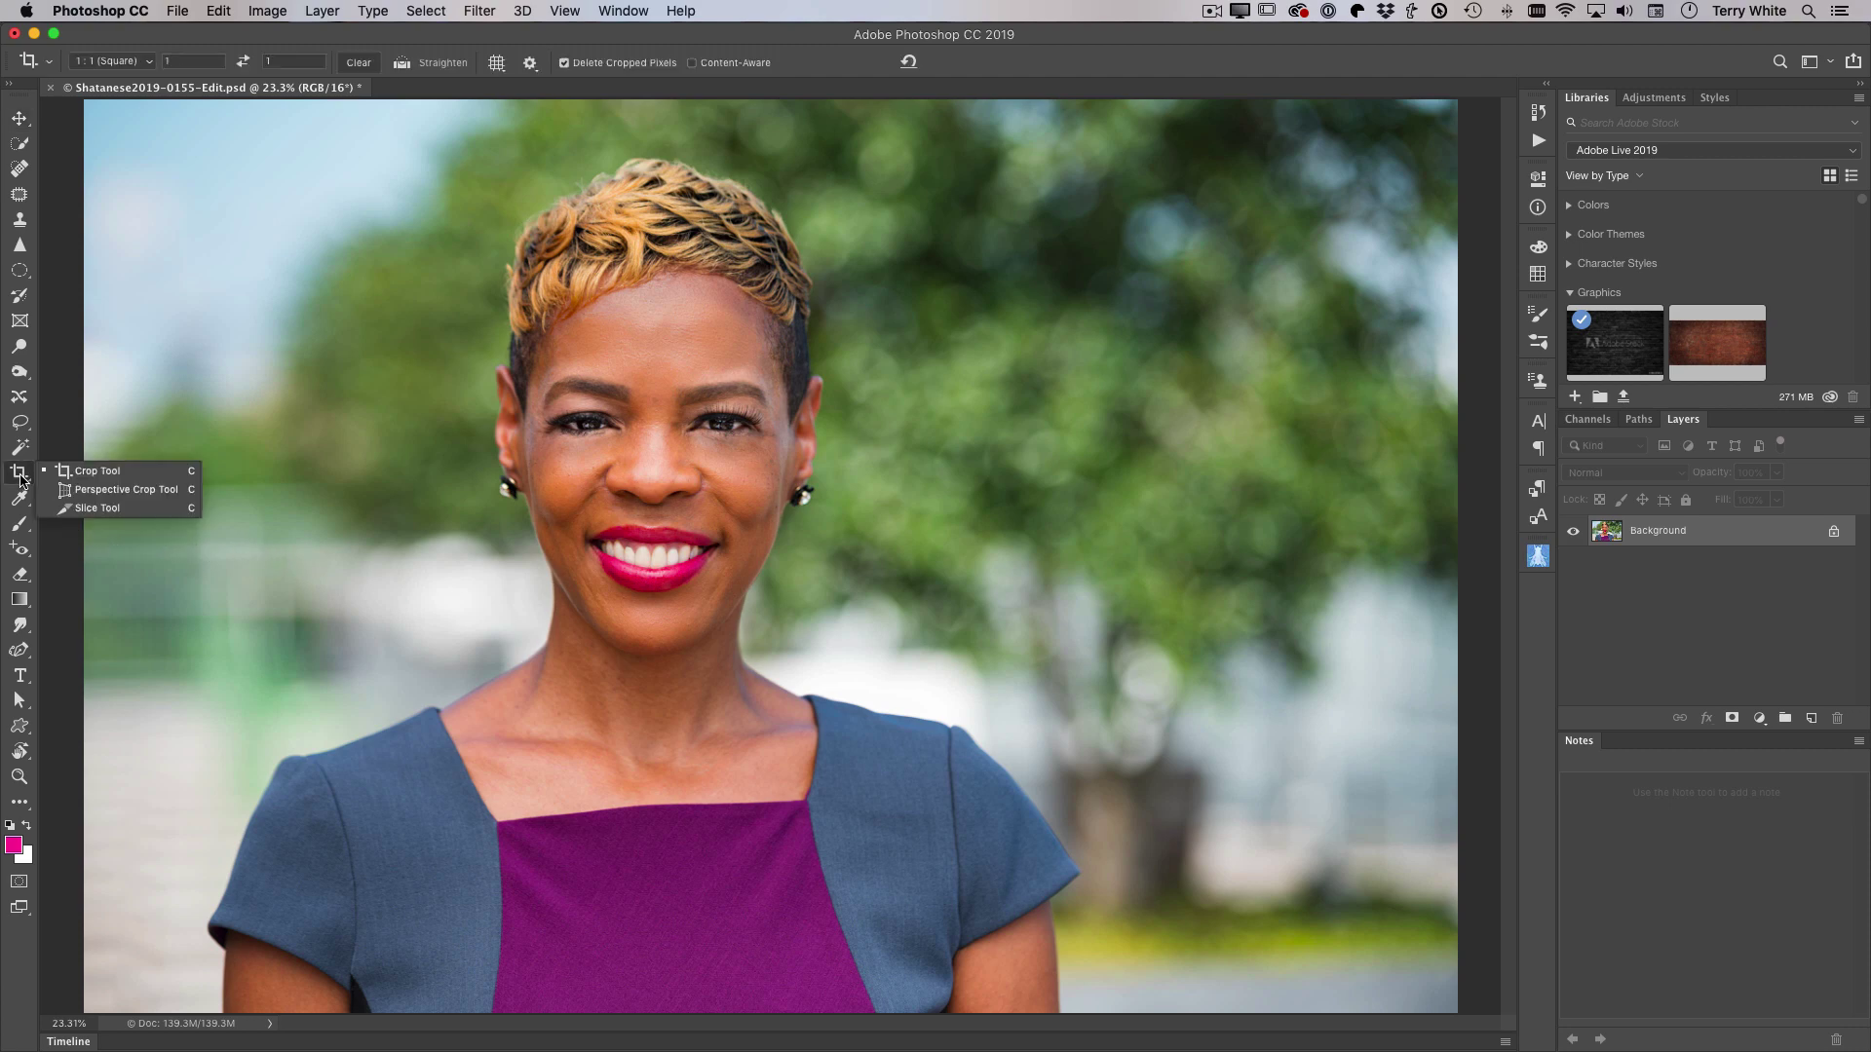
{"action": "left_click", "coordinate": [125, 511]}
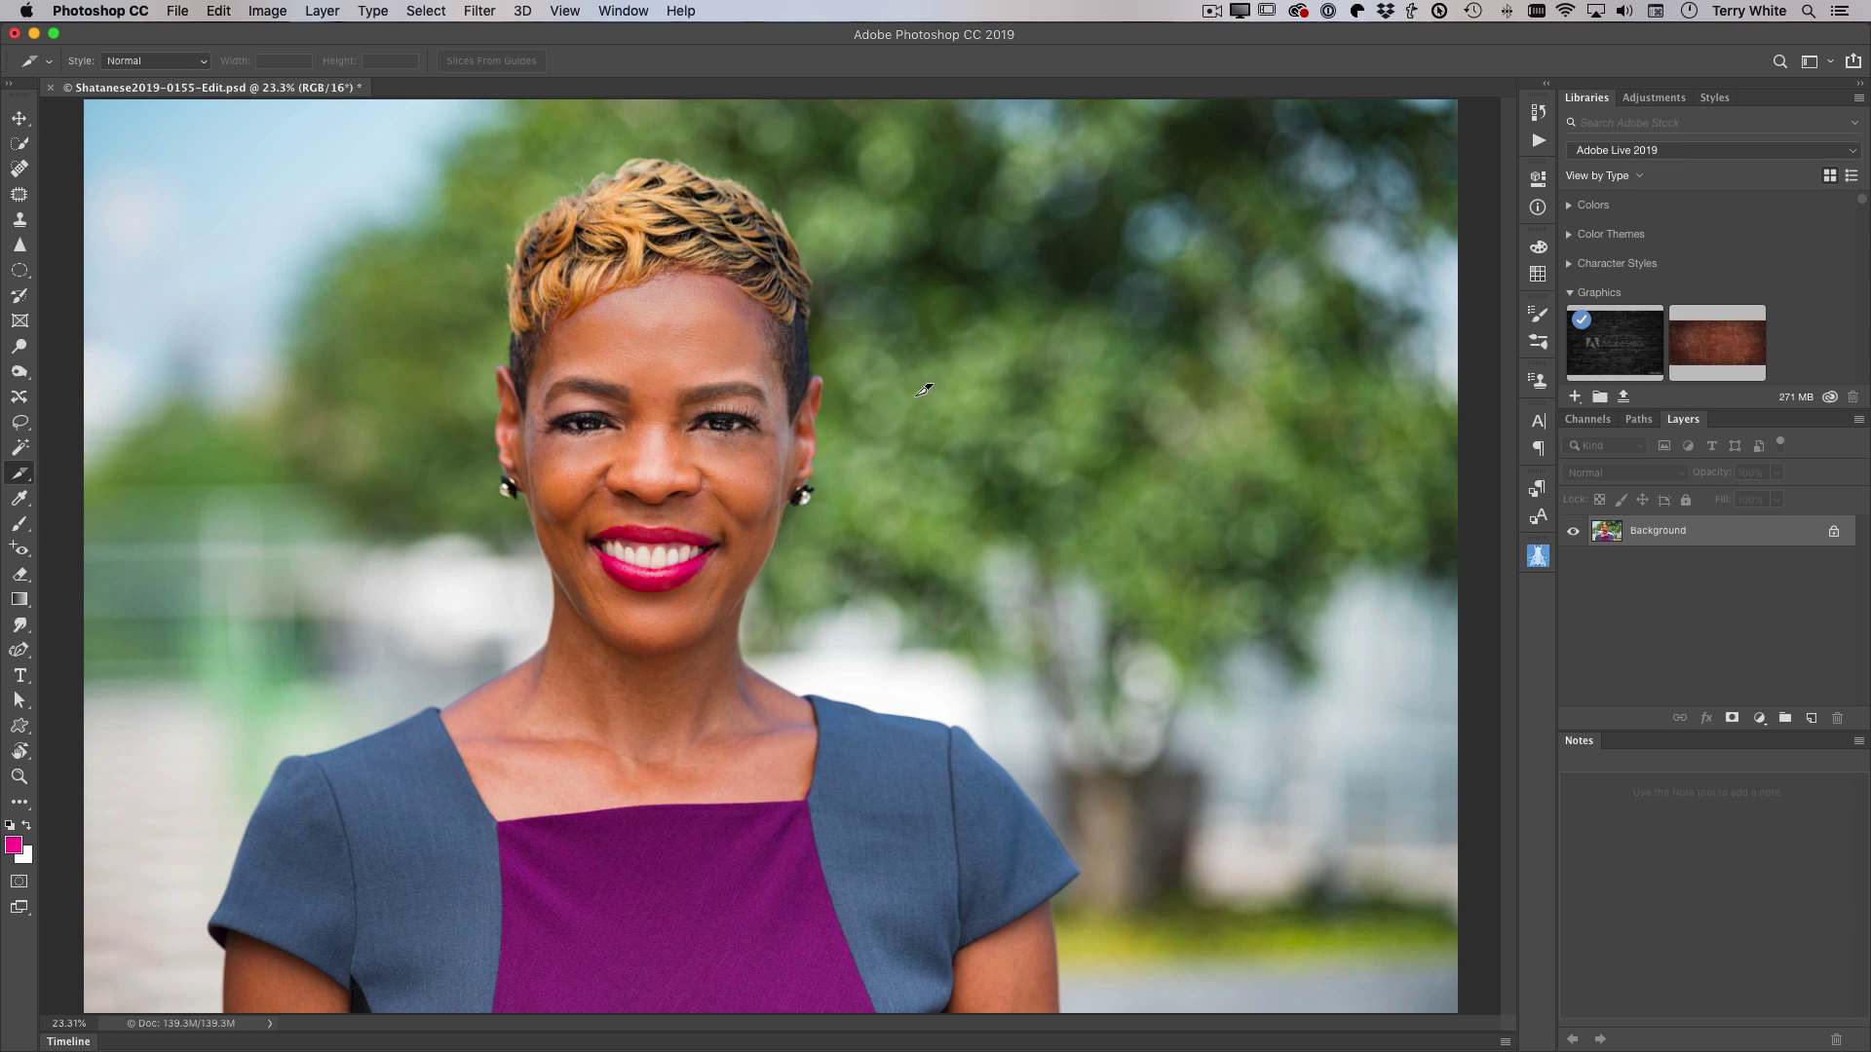
Use Divide Slice to split the portrait vertically into 2 slices across.
{"action": "right_click", "coordinate": [916, 399]}
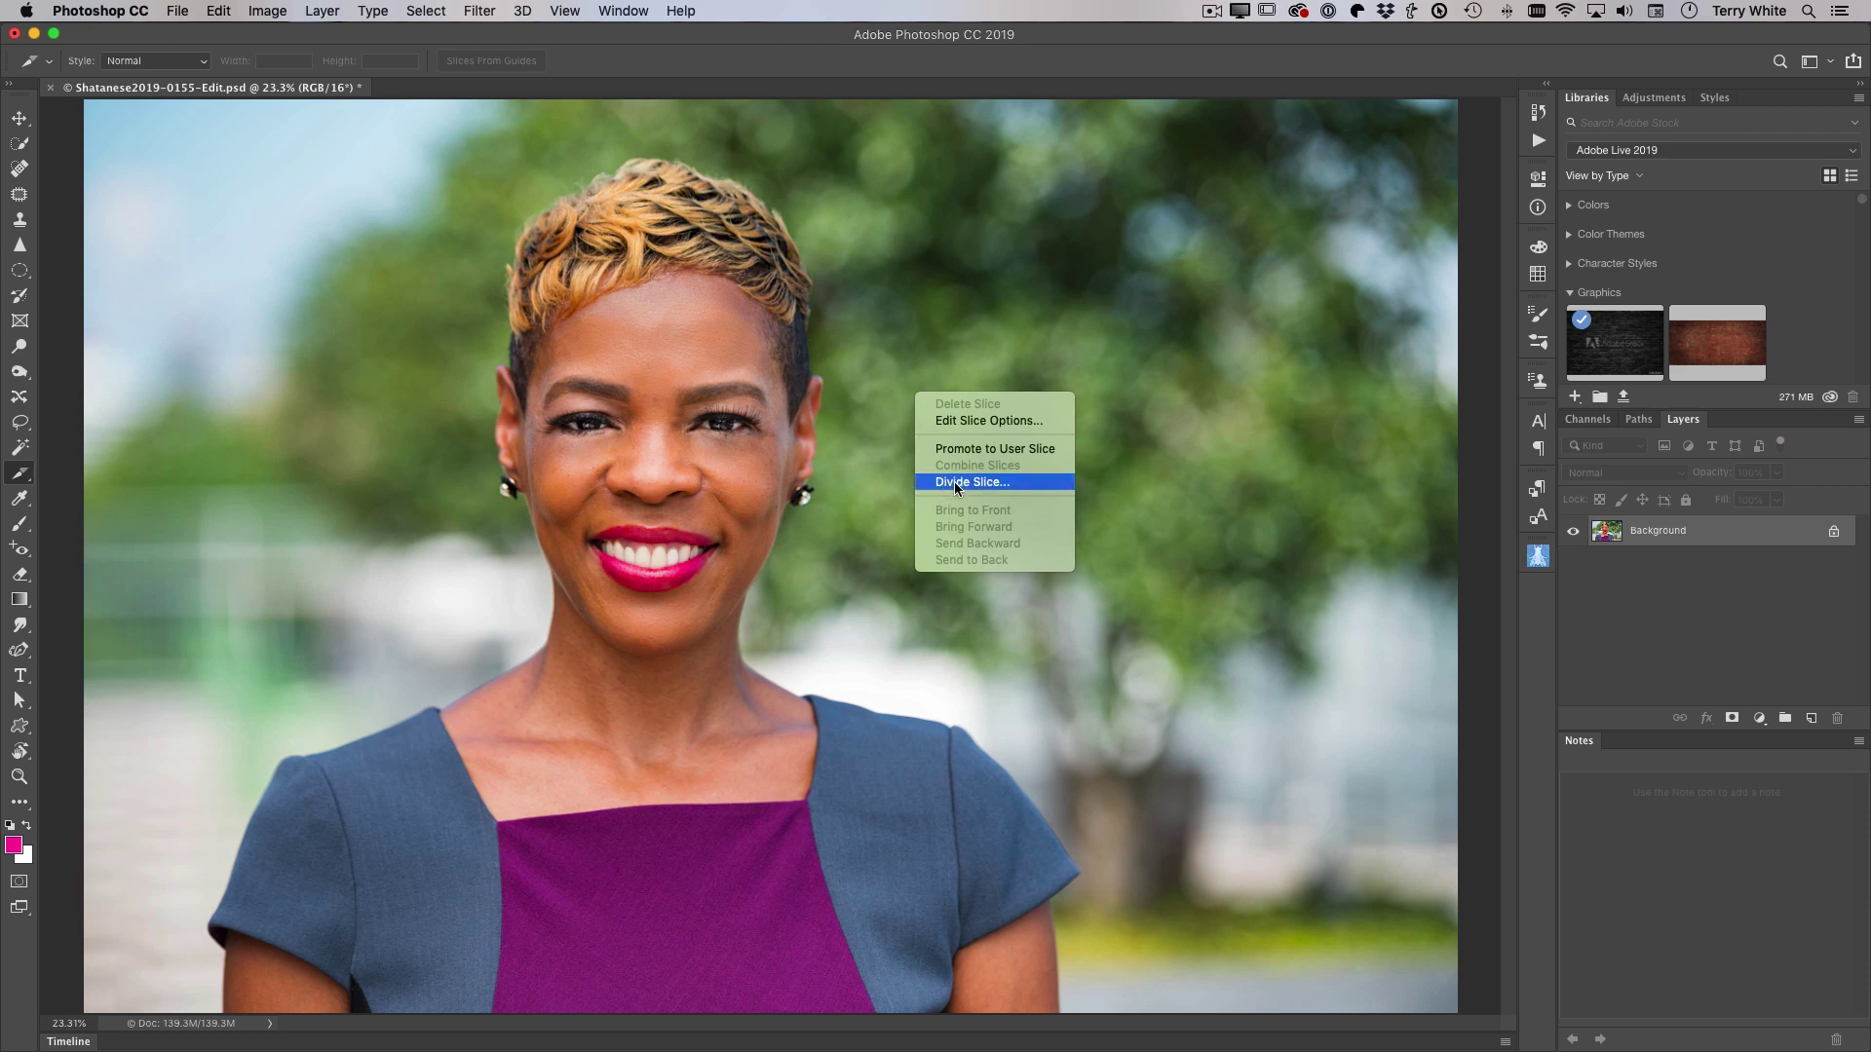
{"action": "left_click", "coordinate": [1018, 482]}
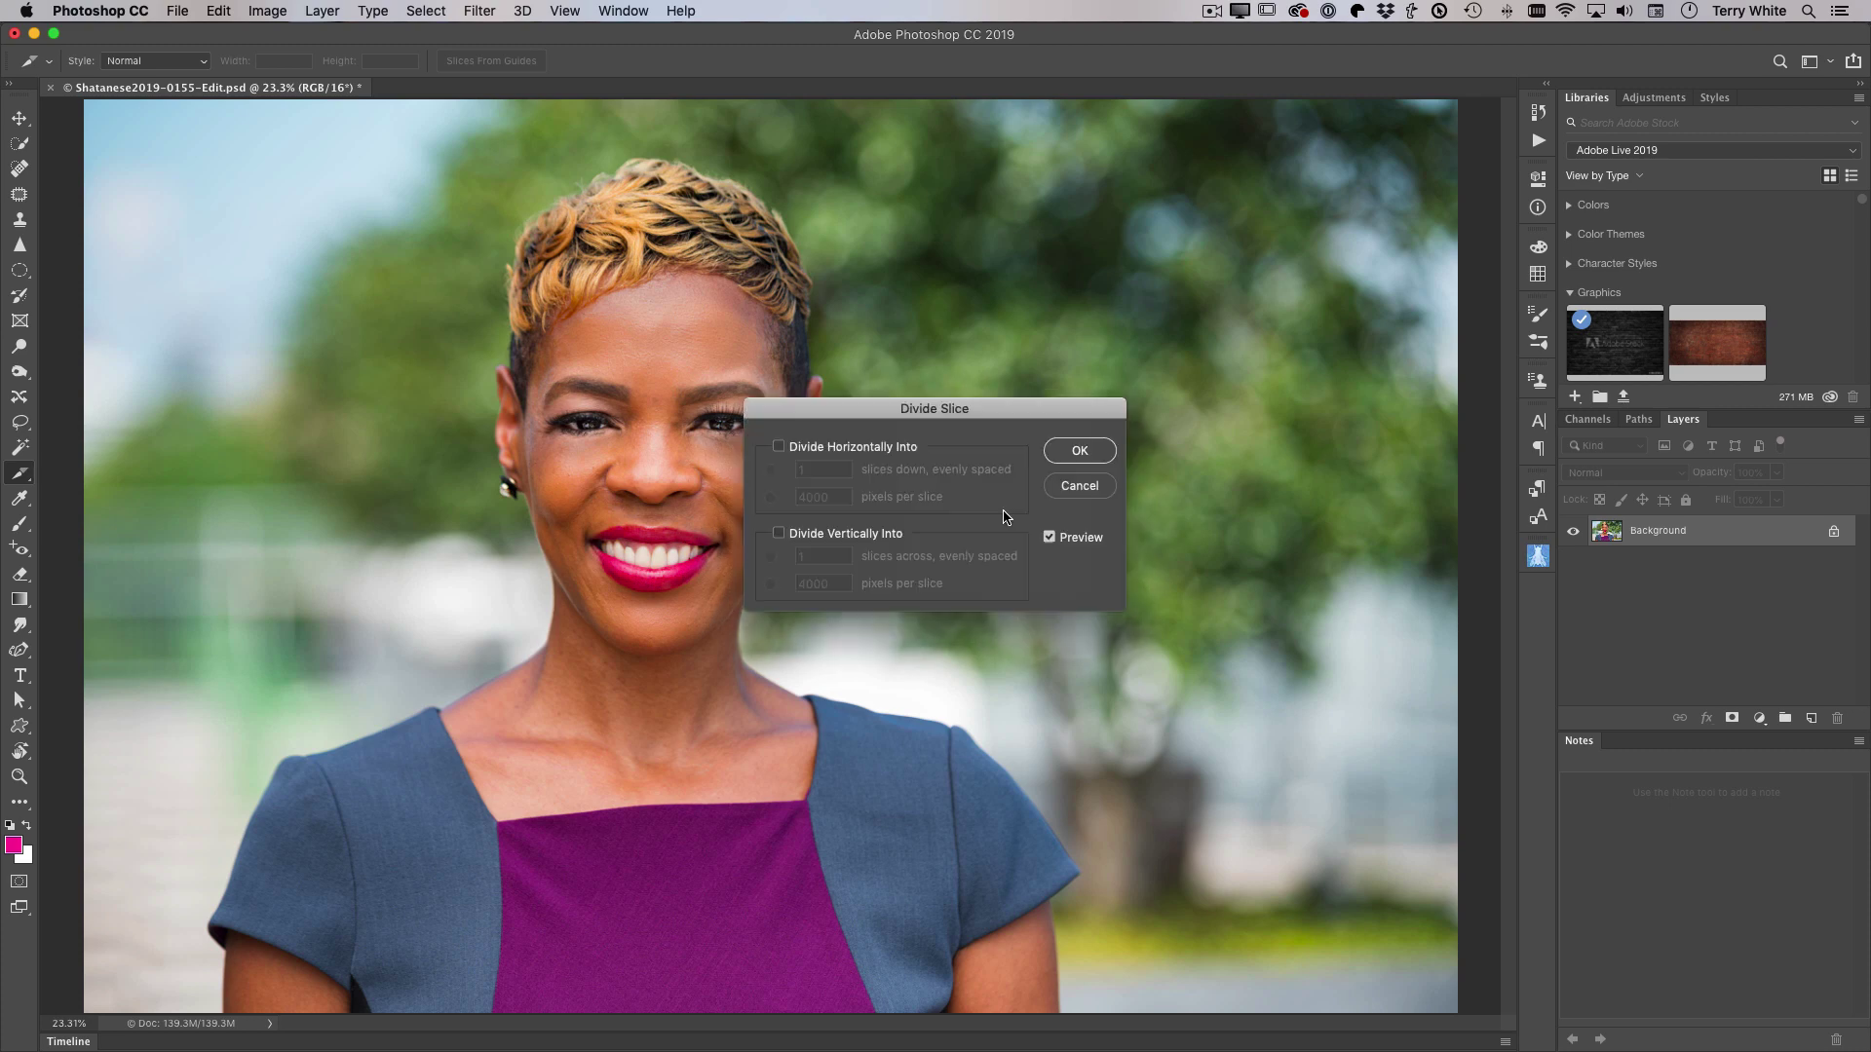
{"action": "left_click", "coordinate": [829, 534]}
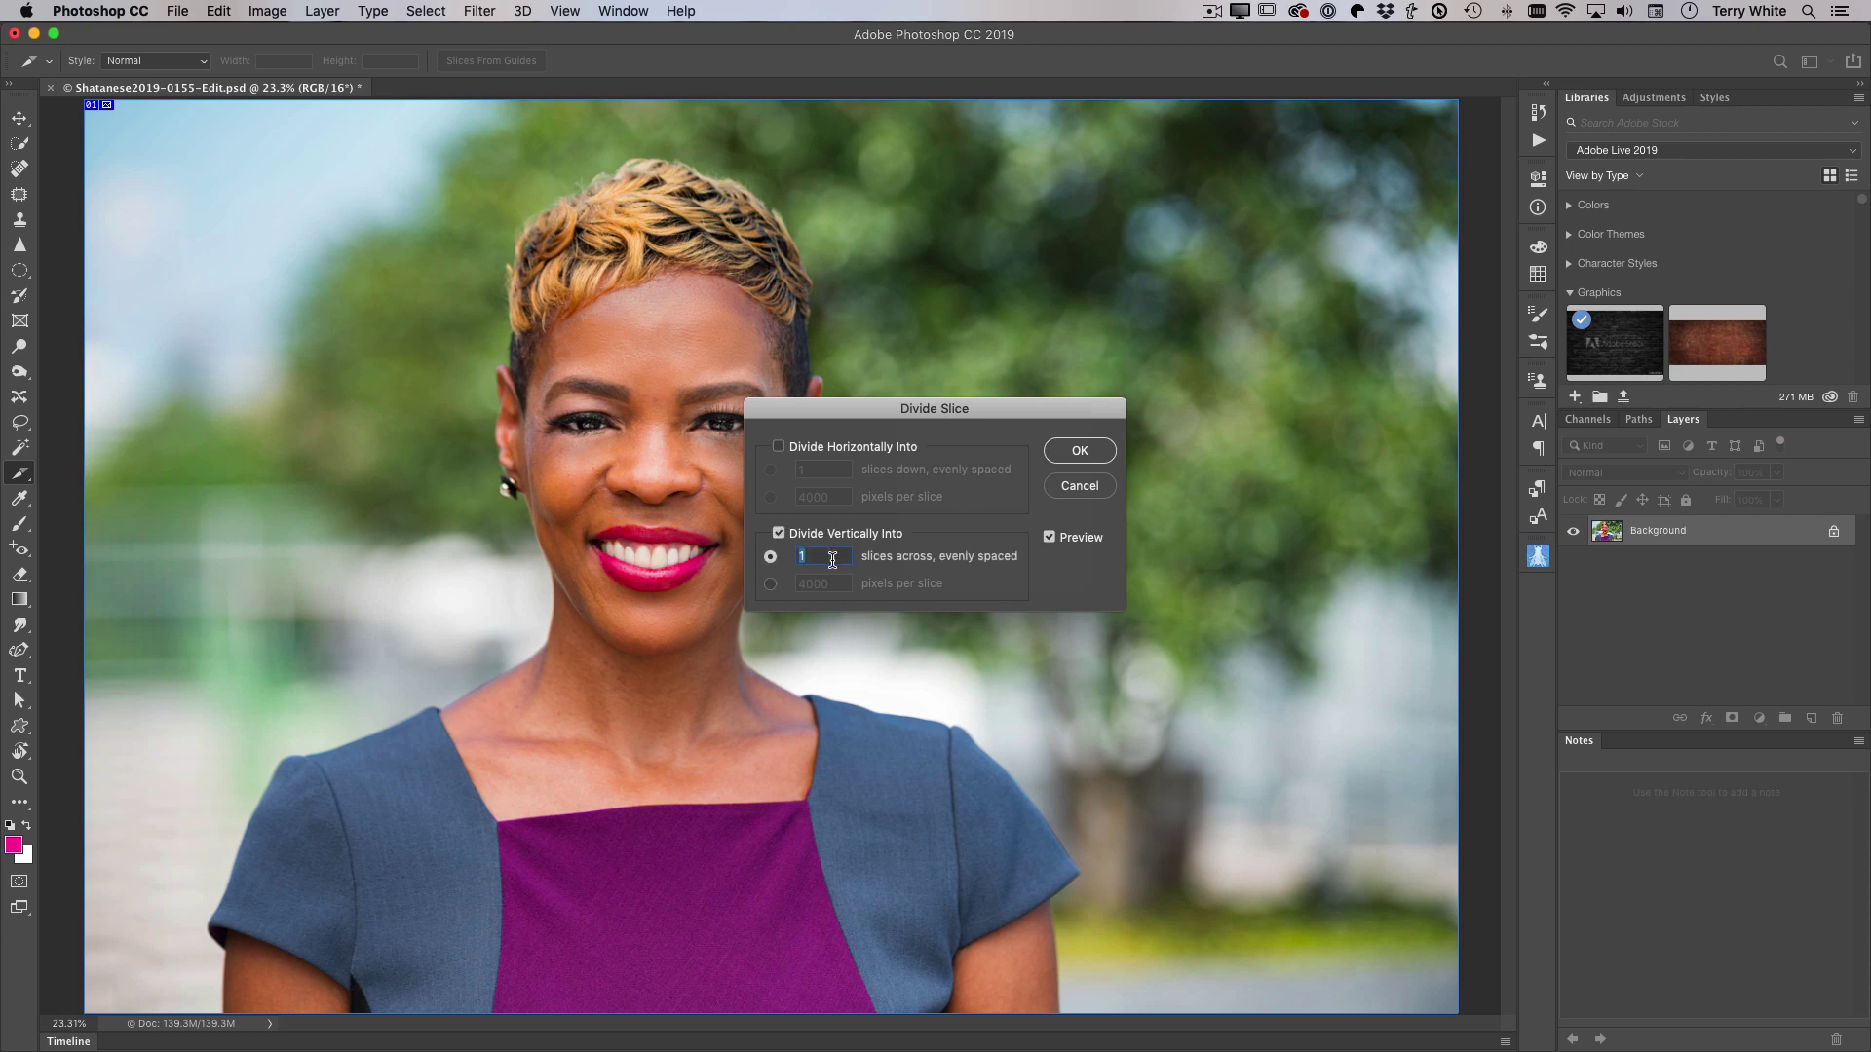
{"action": "type", "text": "2"}
{"action": "left_click", "coordinate": [1100, 450]}
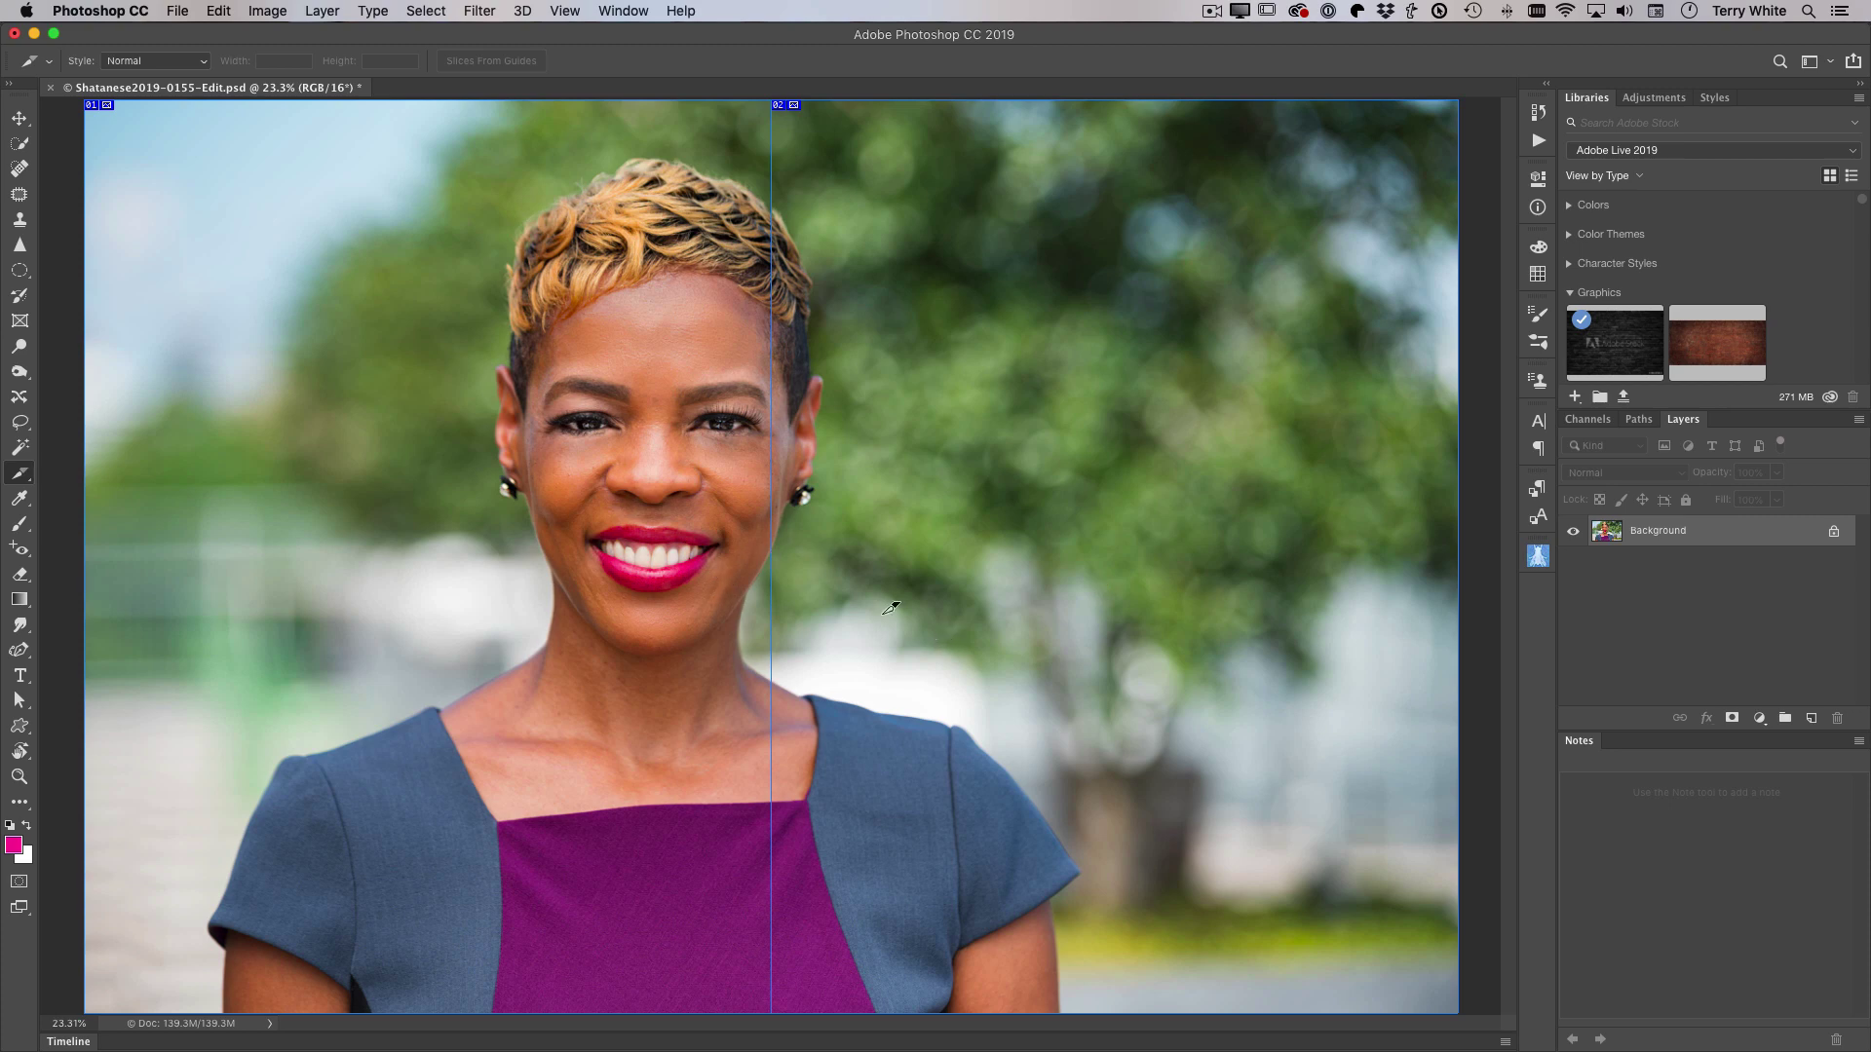
Return to the Move tool and open File > Export > Save for Web (Legacy).
{"action": "left_click", "coordinate": [19, 119]}
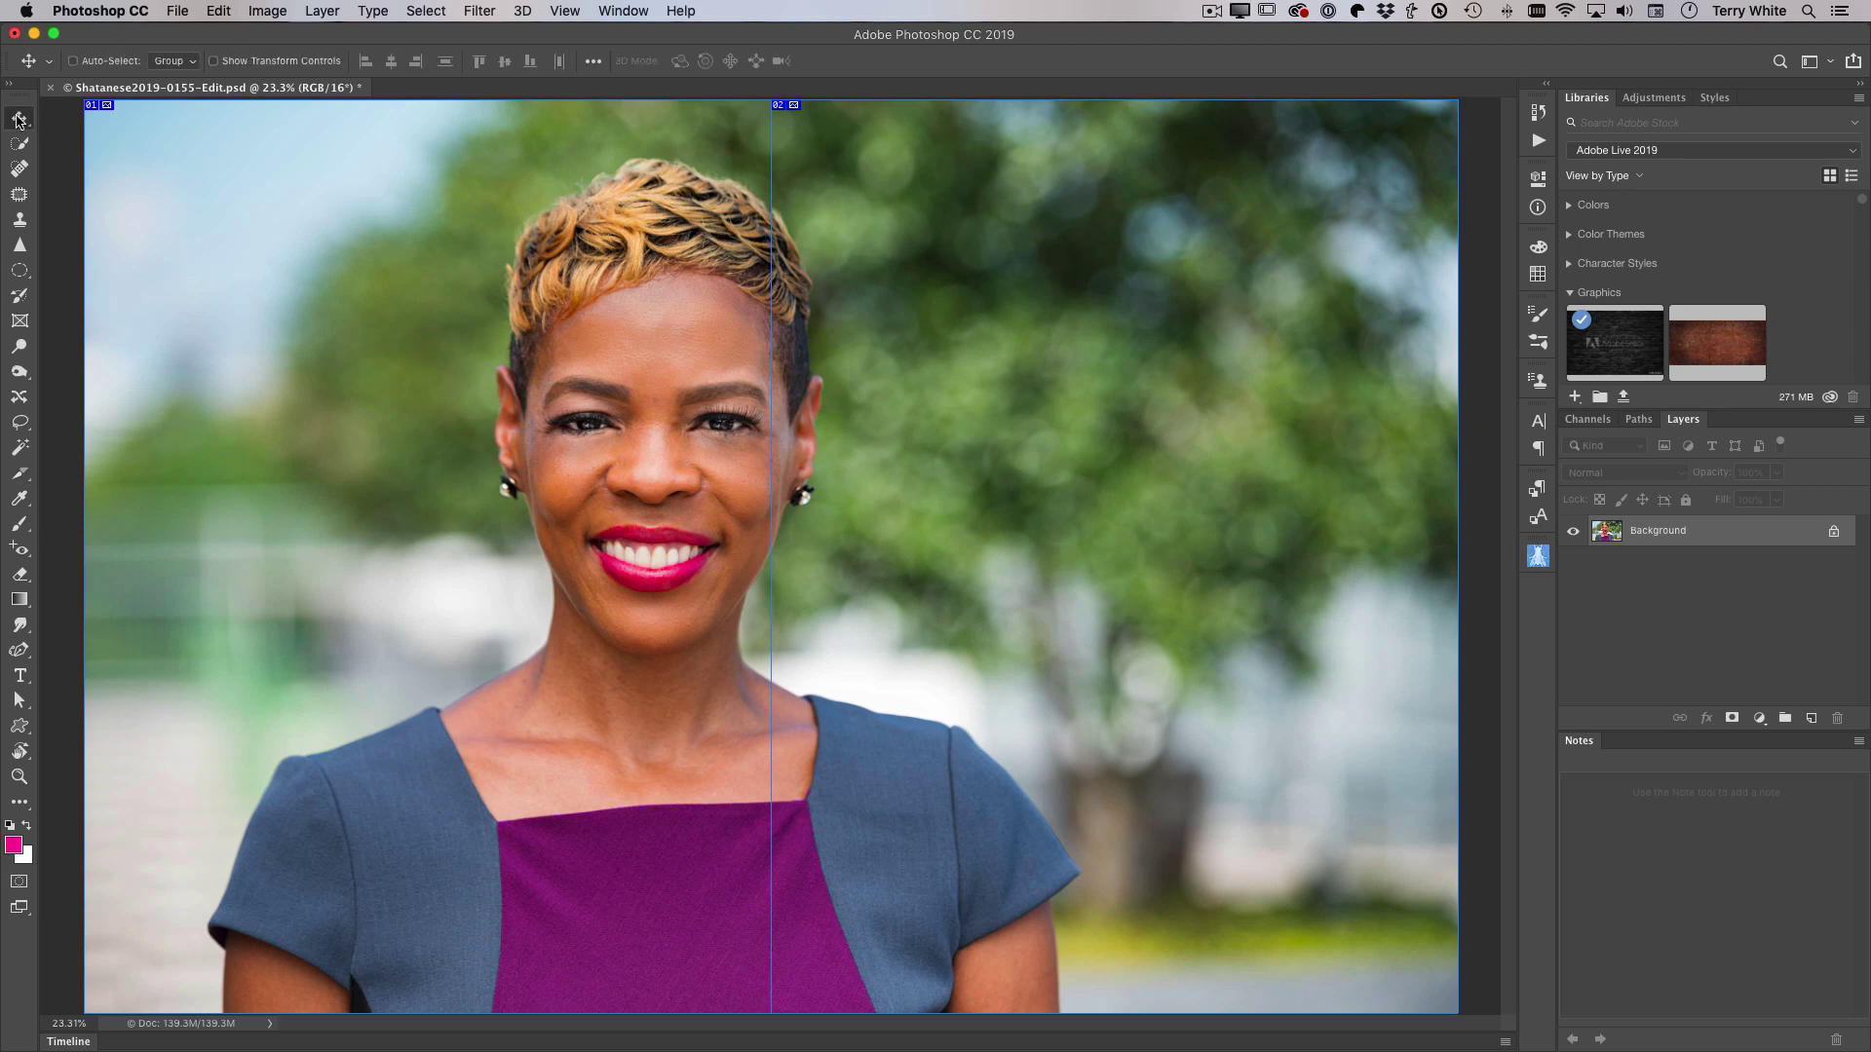
{"action": "left_click", "coordinate": [177, 11]}
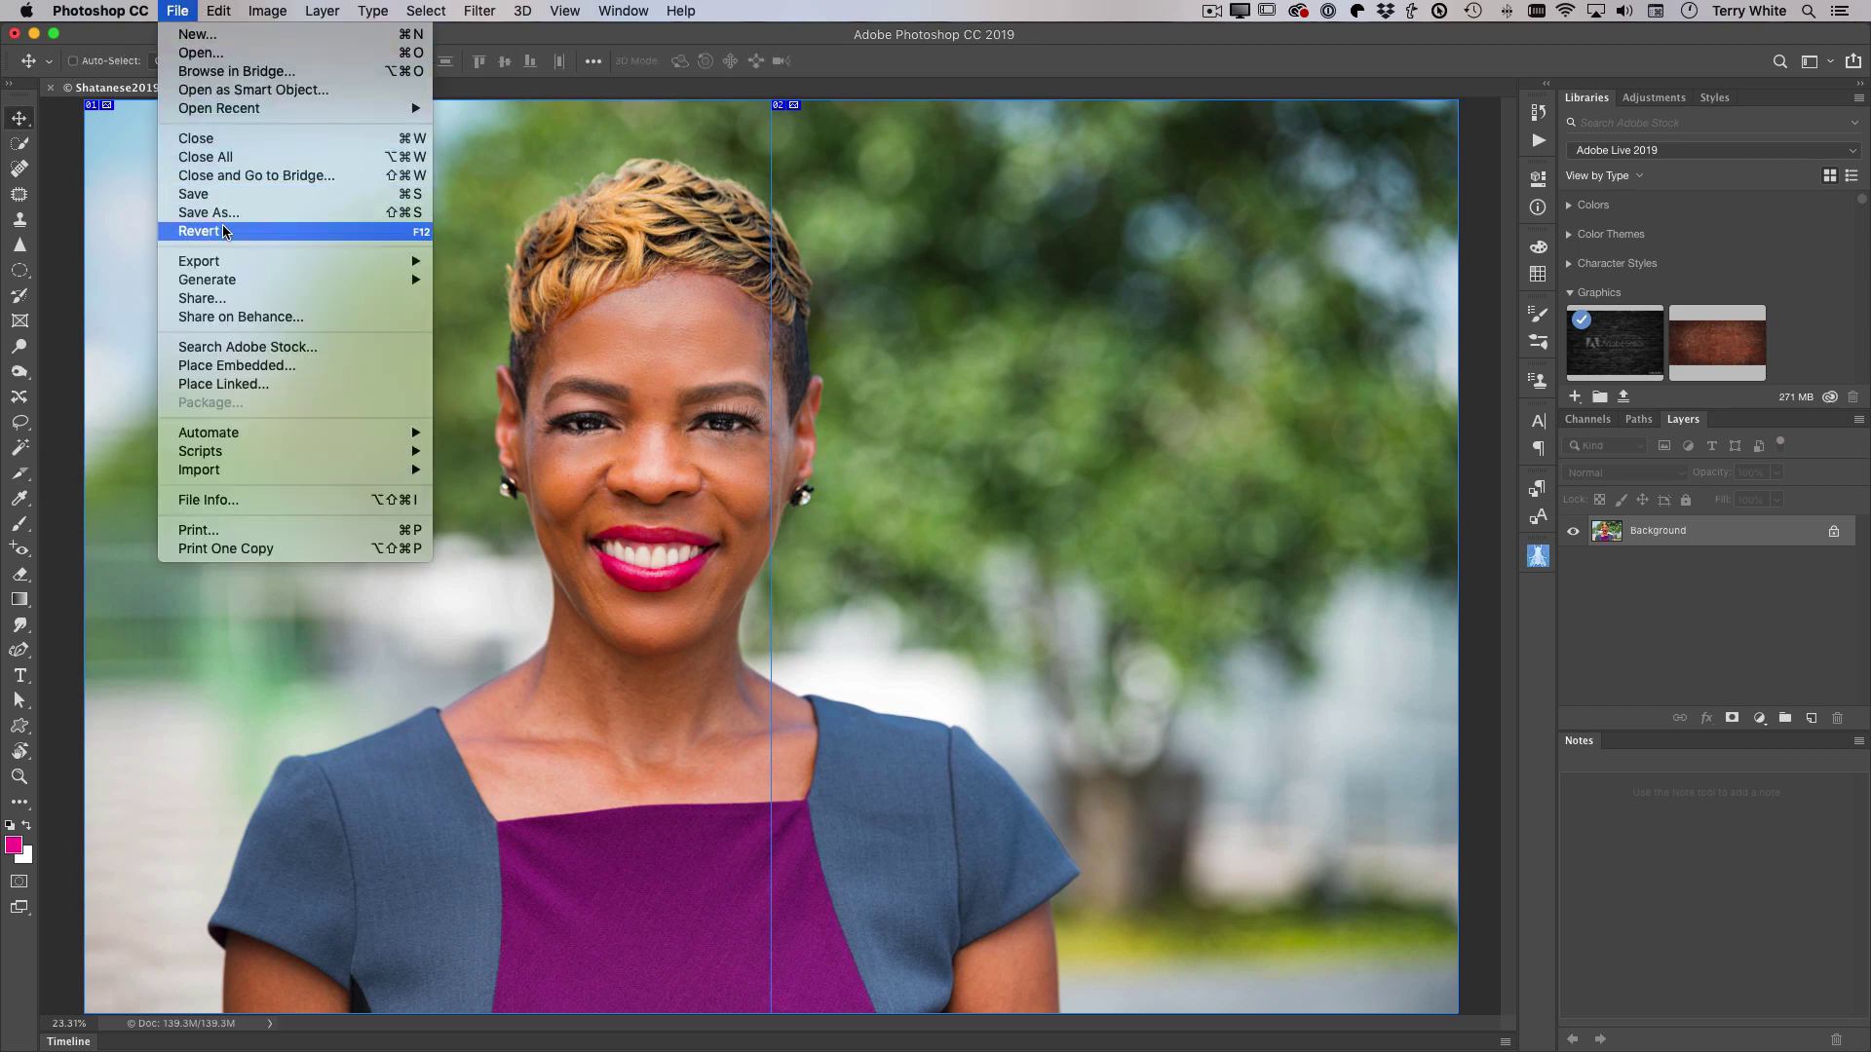
{"action": "mouse_move", "coordinate": [200, 261]}
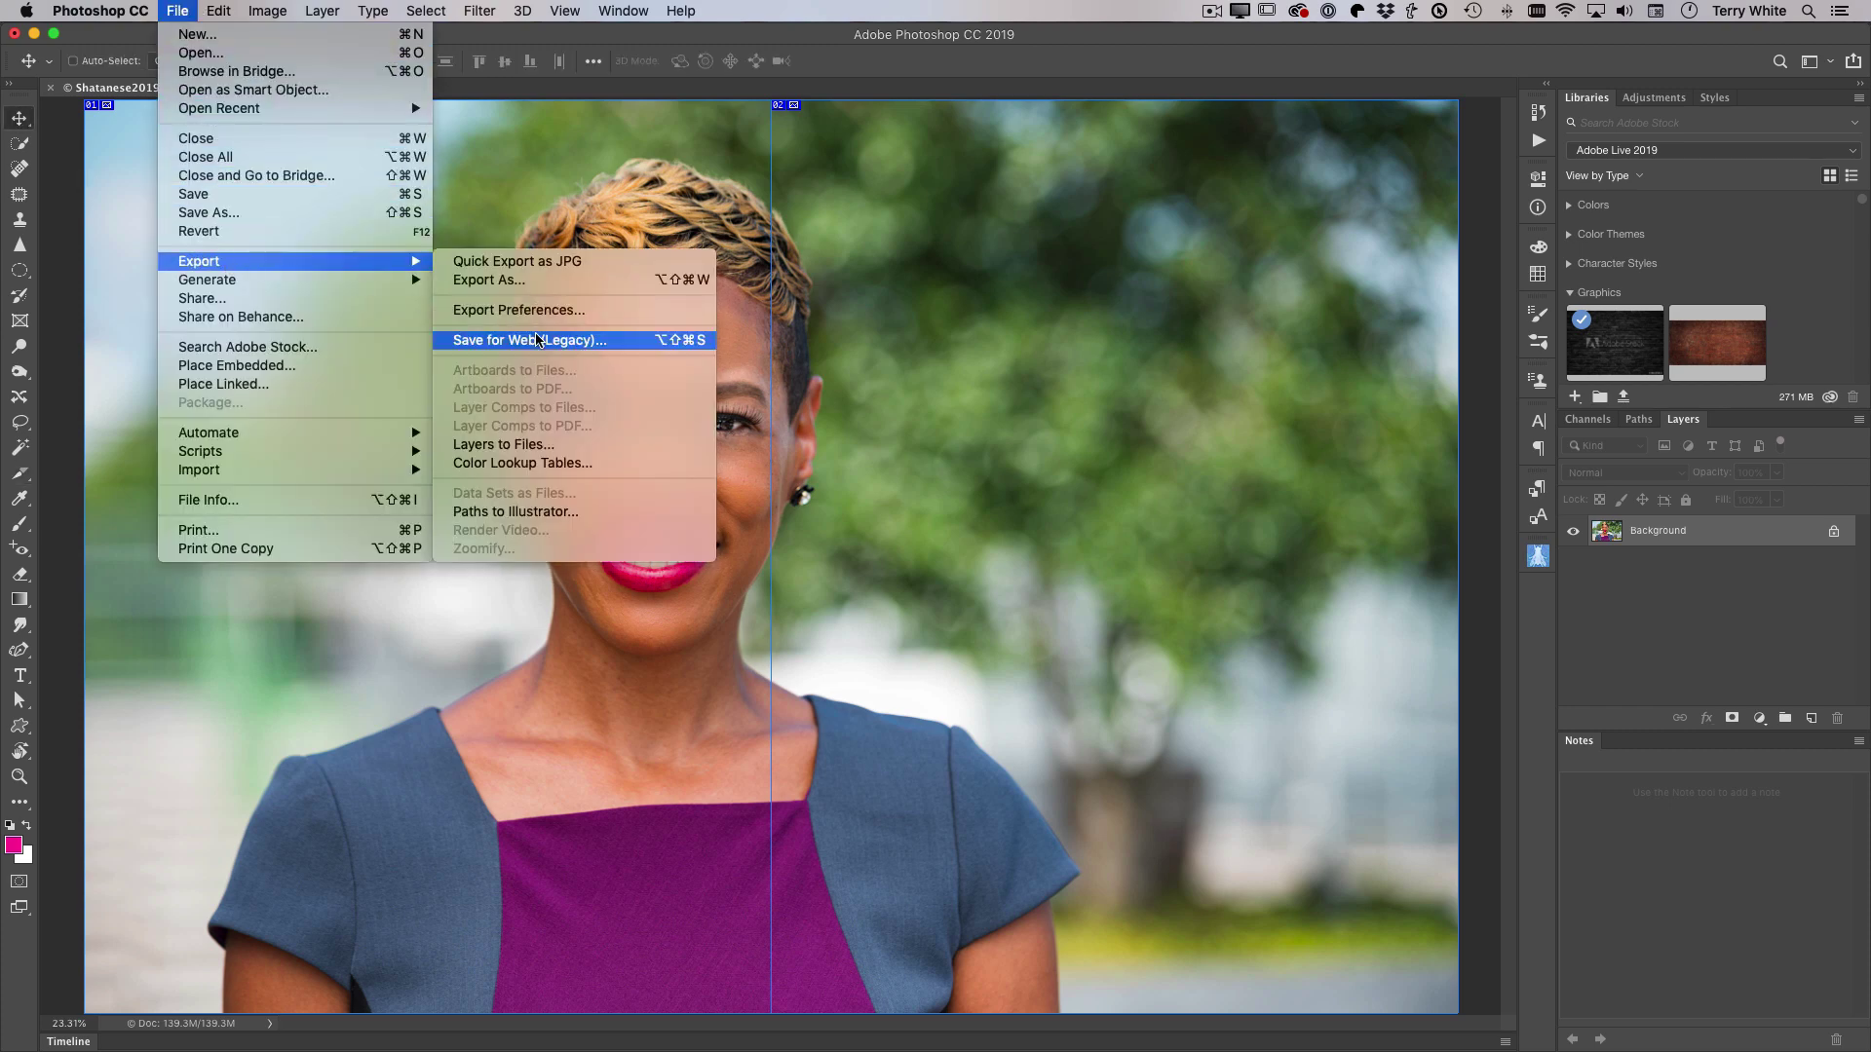
{"action": "left_click", "coordinate": [615, 343]}
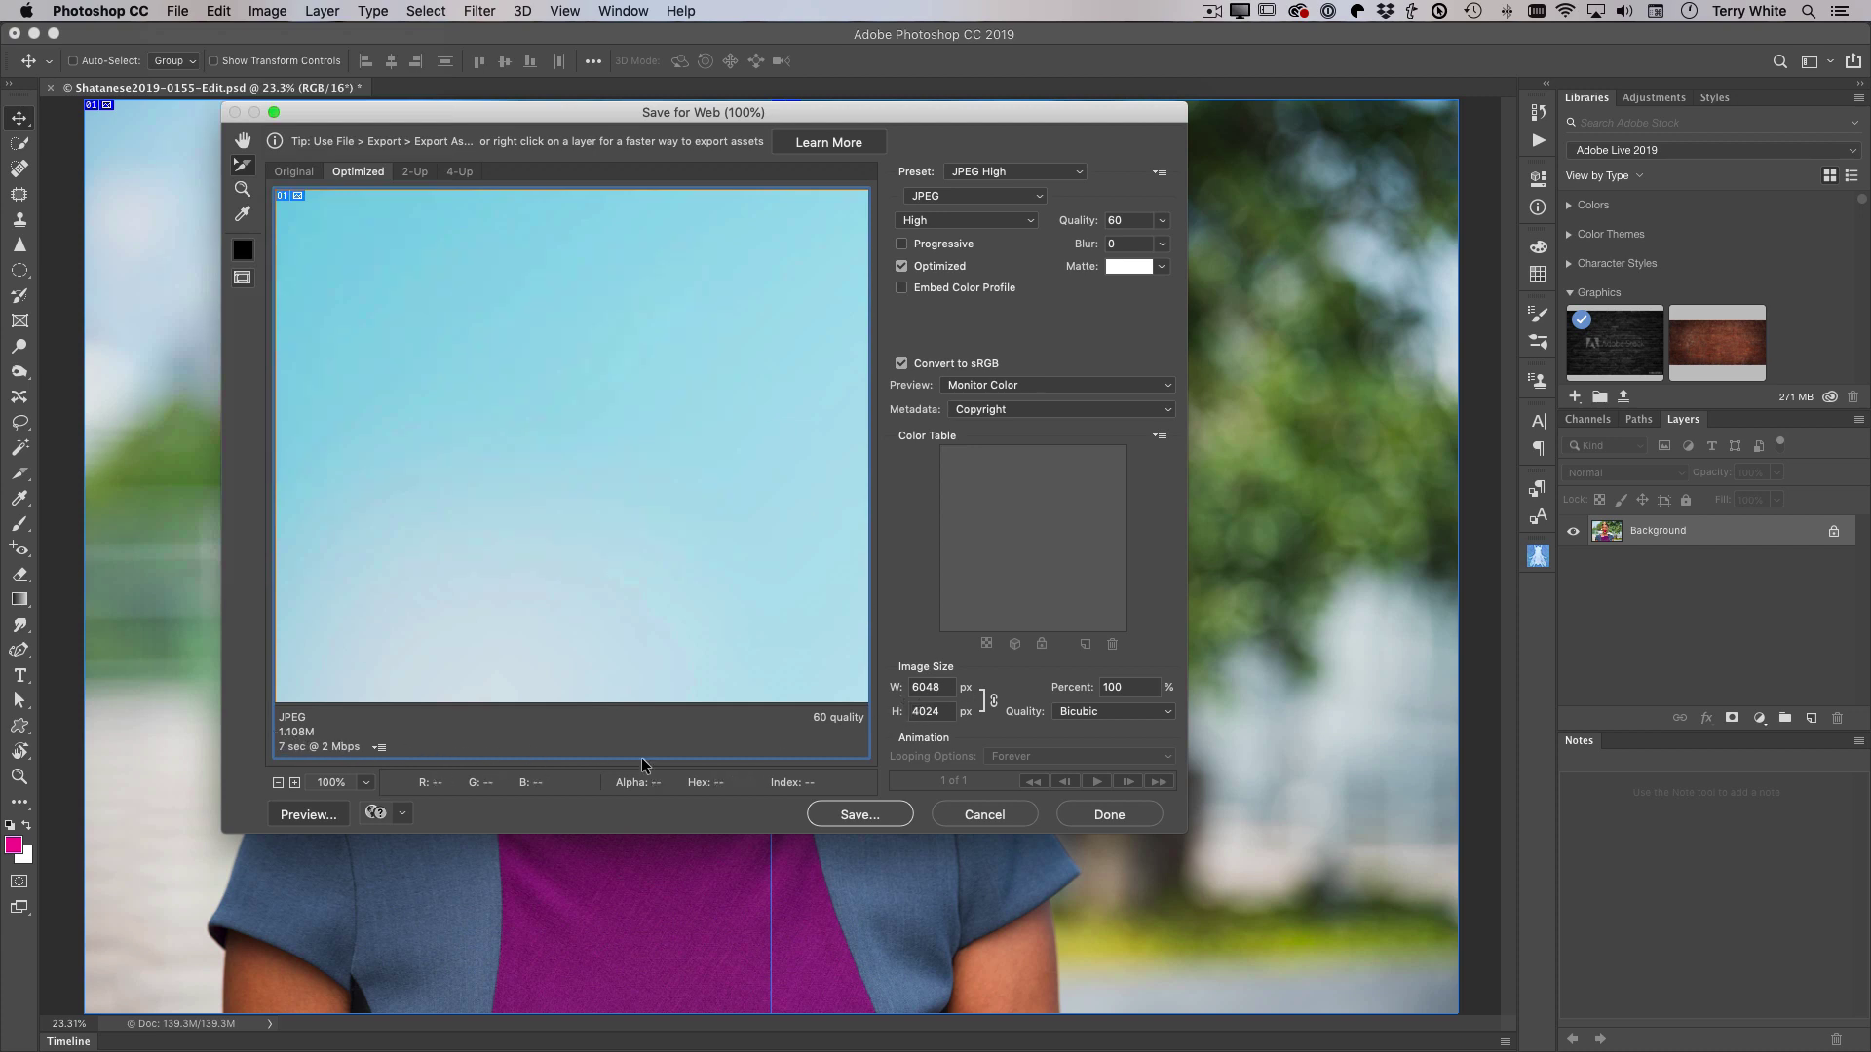
Change the JPEG High export width from 6048 to 1080 px.
{"action": "left_click", "coordinate": [940, 687]}
{"action": "double_click", "coordinate": [938, 687]}
{"action": "type", "text": "108"}
{"action": "key", "text": "Tab"}
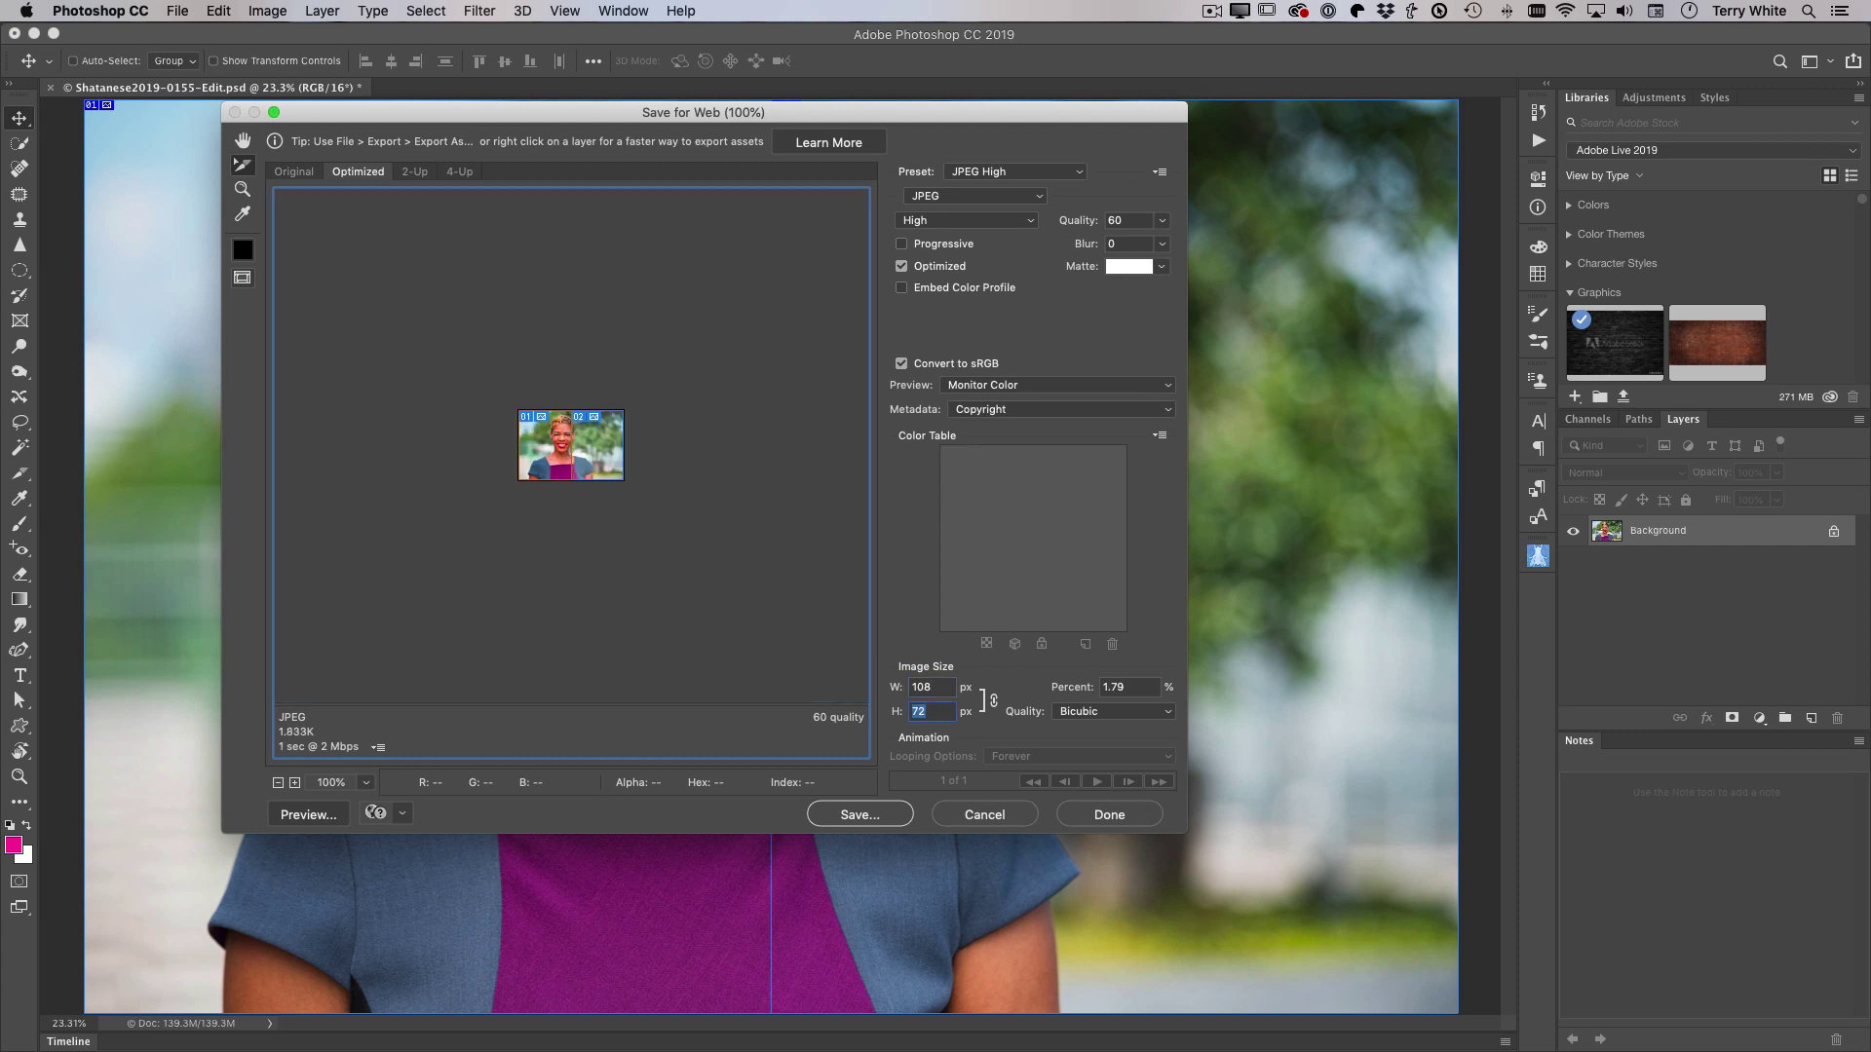
{"action": "left_click", "coordinate": [933, 689]}
{"action": "type", "text": "0"}
{"action": "key", "text": "Tab"}
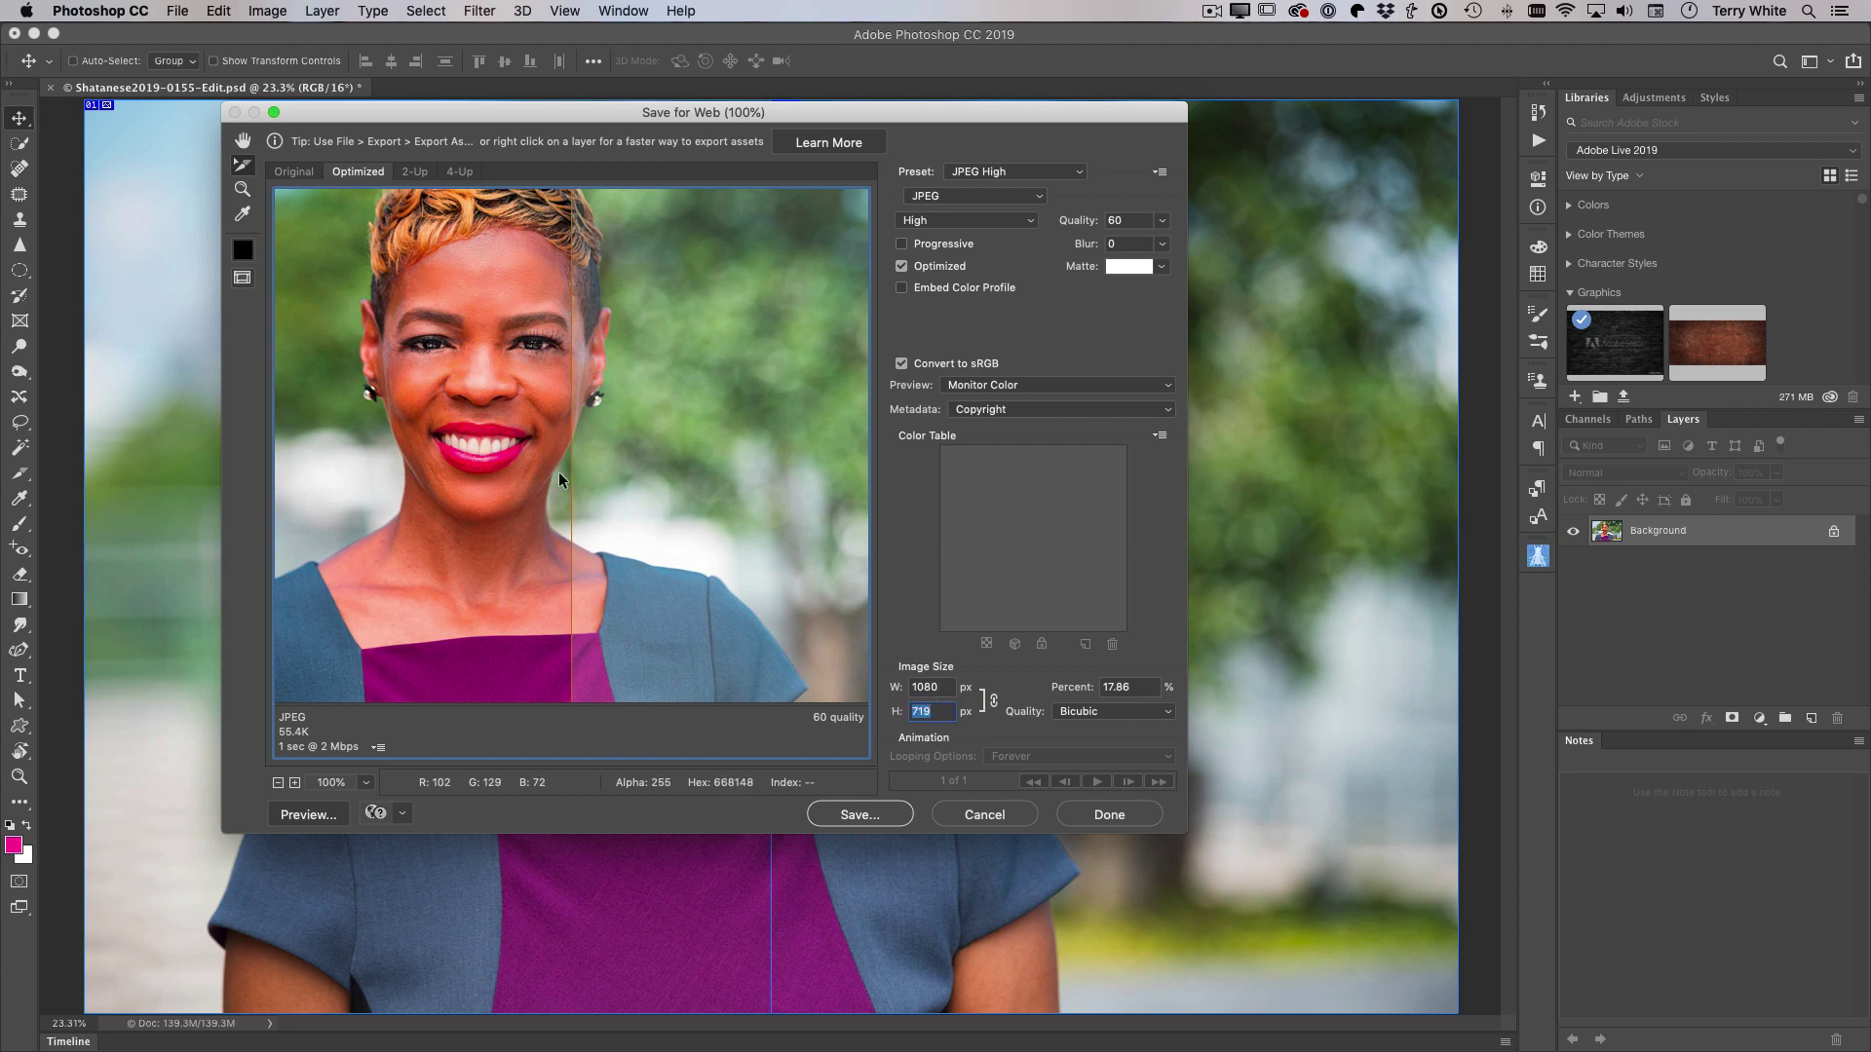
{"action": "left_click", "coordinate": [680, 478]}
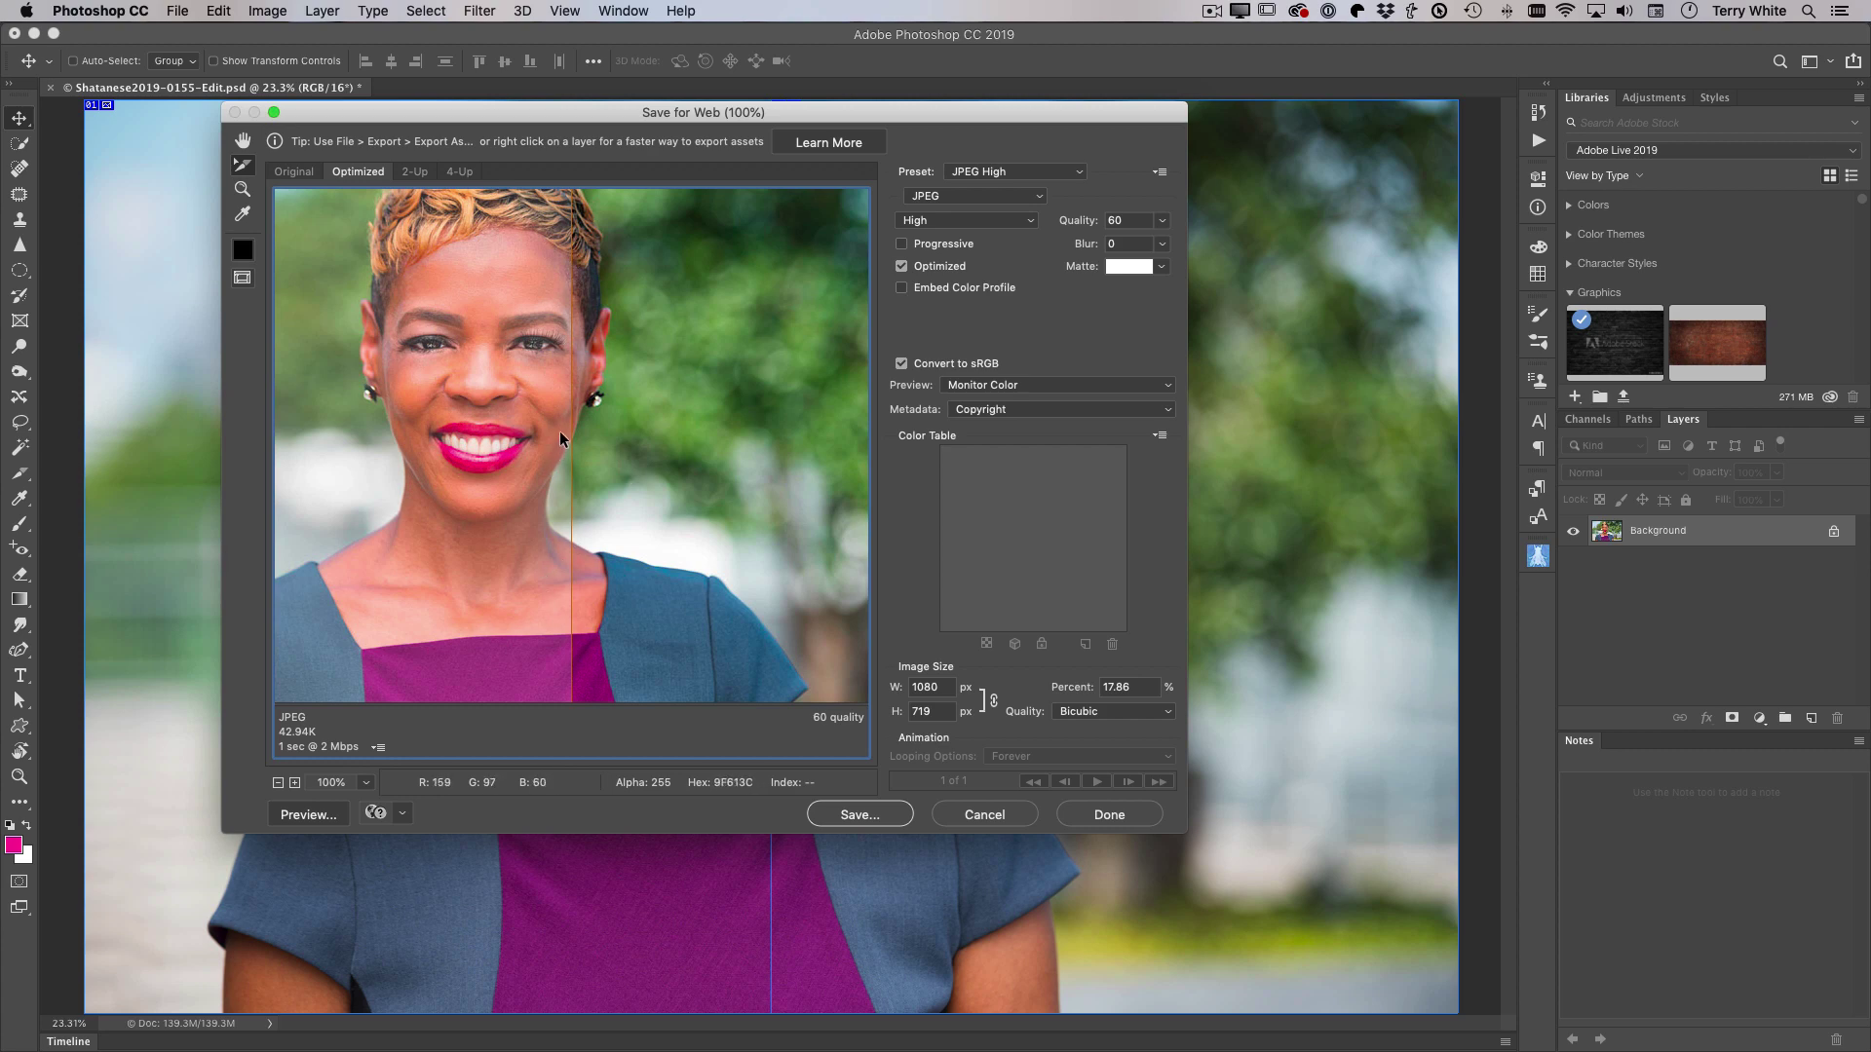
{"action": "left_click_drag", "start_coordinate": [555, 114], "coordinate": [726, 486]}
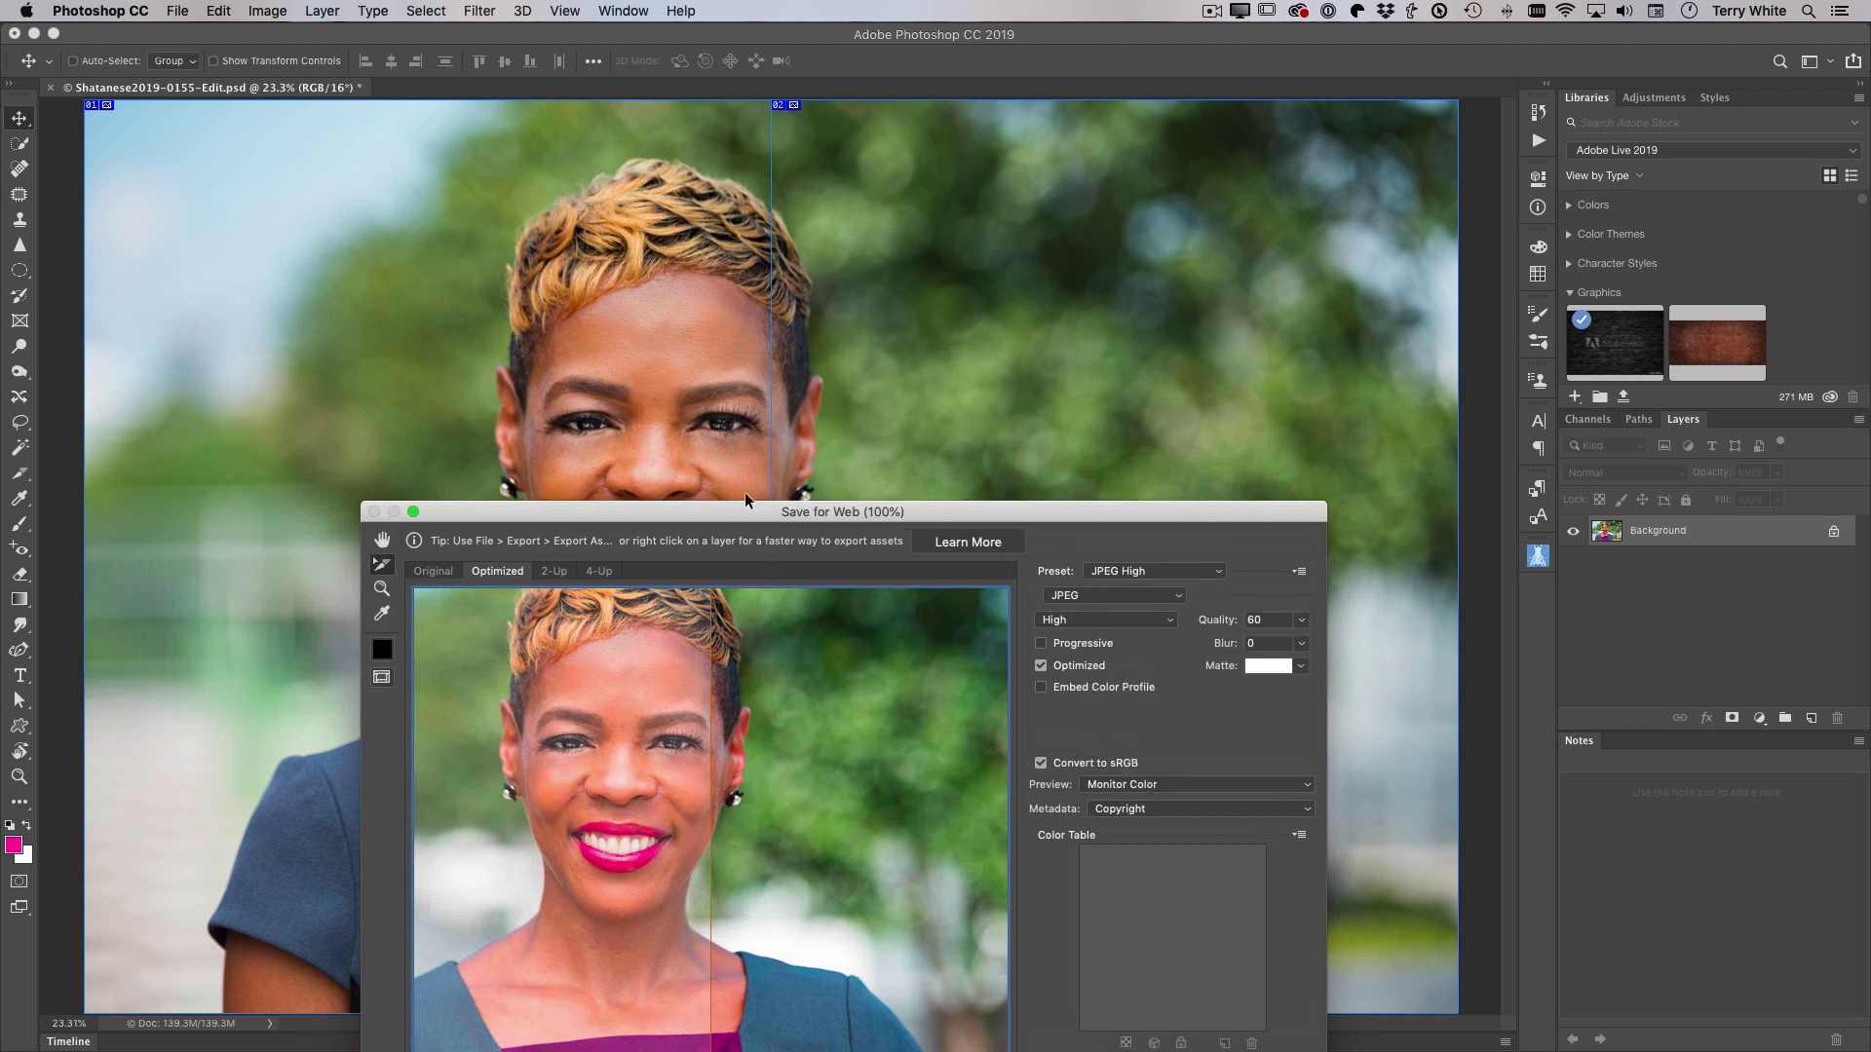
{"action": "left_click_drag", "start_coordinate": [748, 508], "coordinate": [677, 182]}
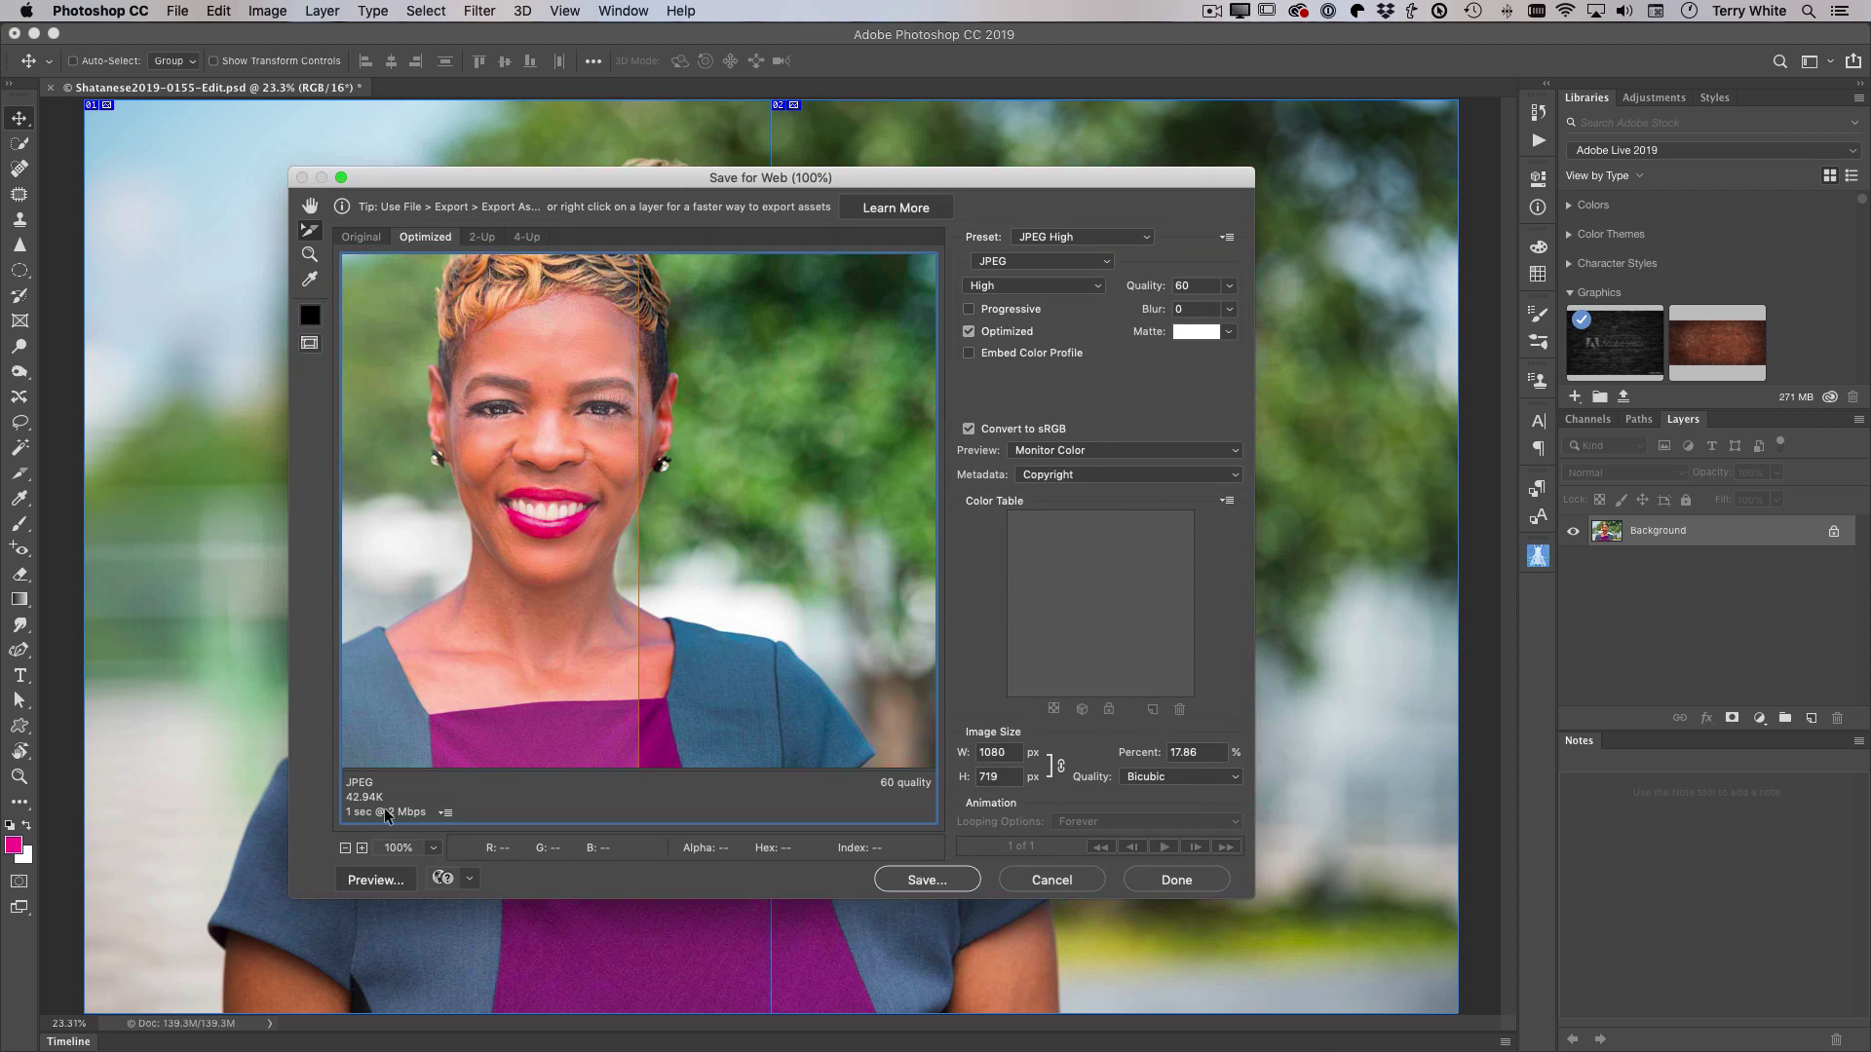
Save the export to the Desktop with Slices set to All Slices.
{"action": "left_click", "coordinate": [944, 882]}
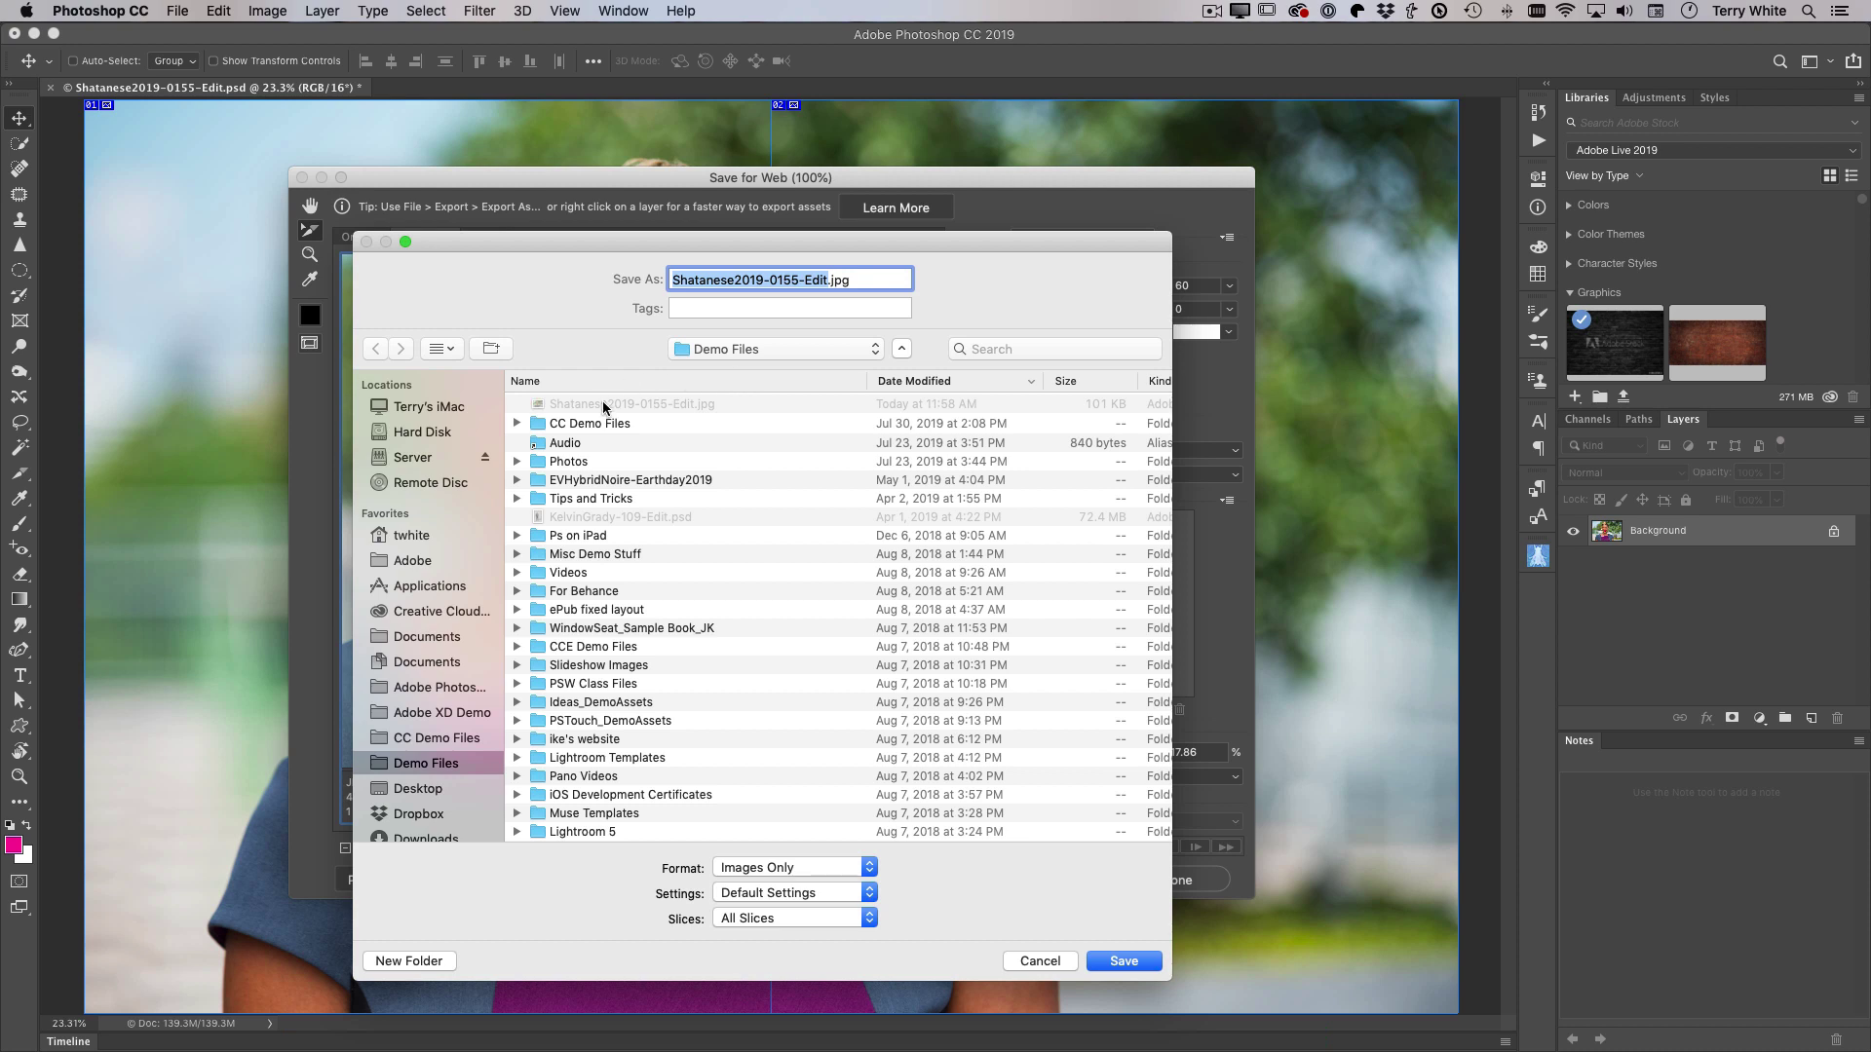
{"action": "key", "text": "super+shift+d"}
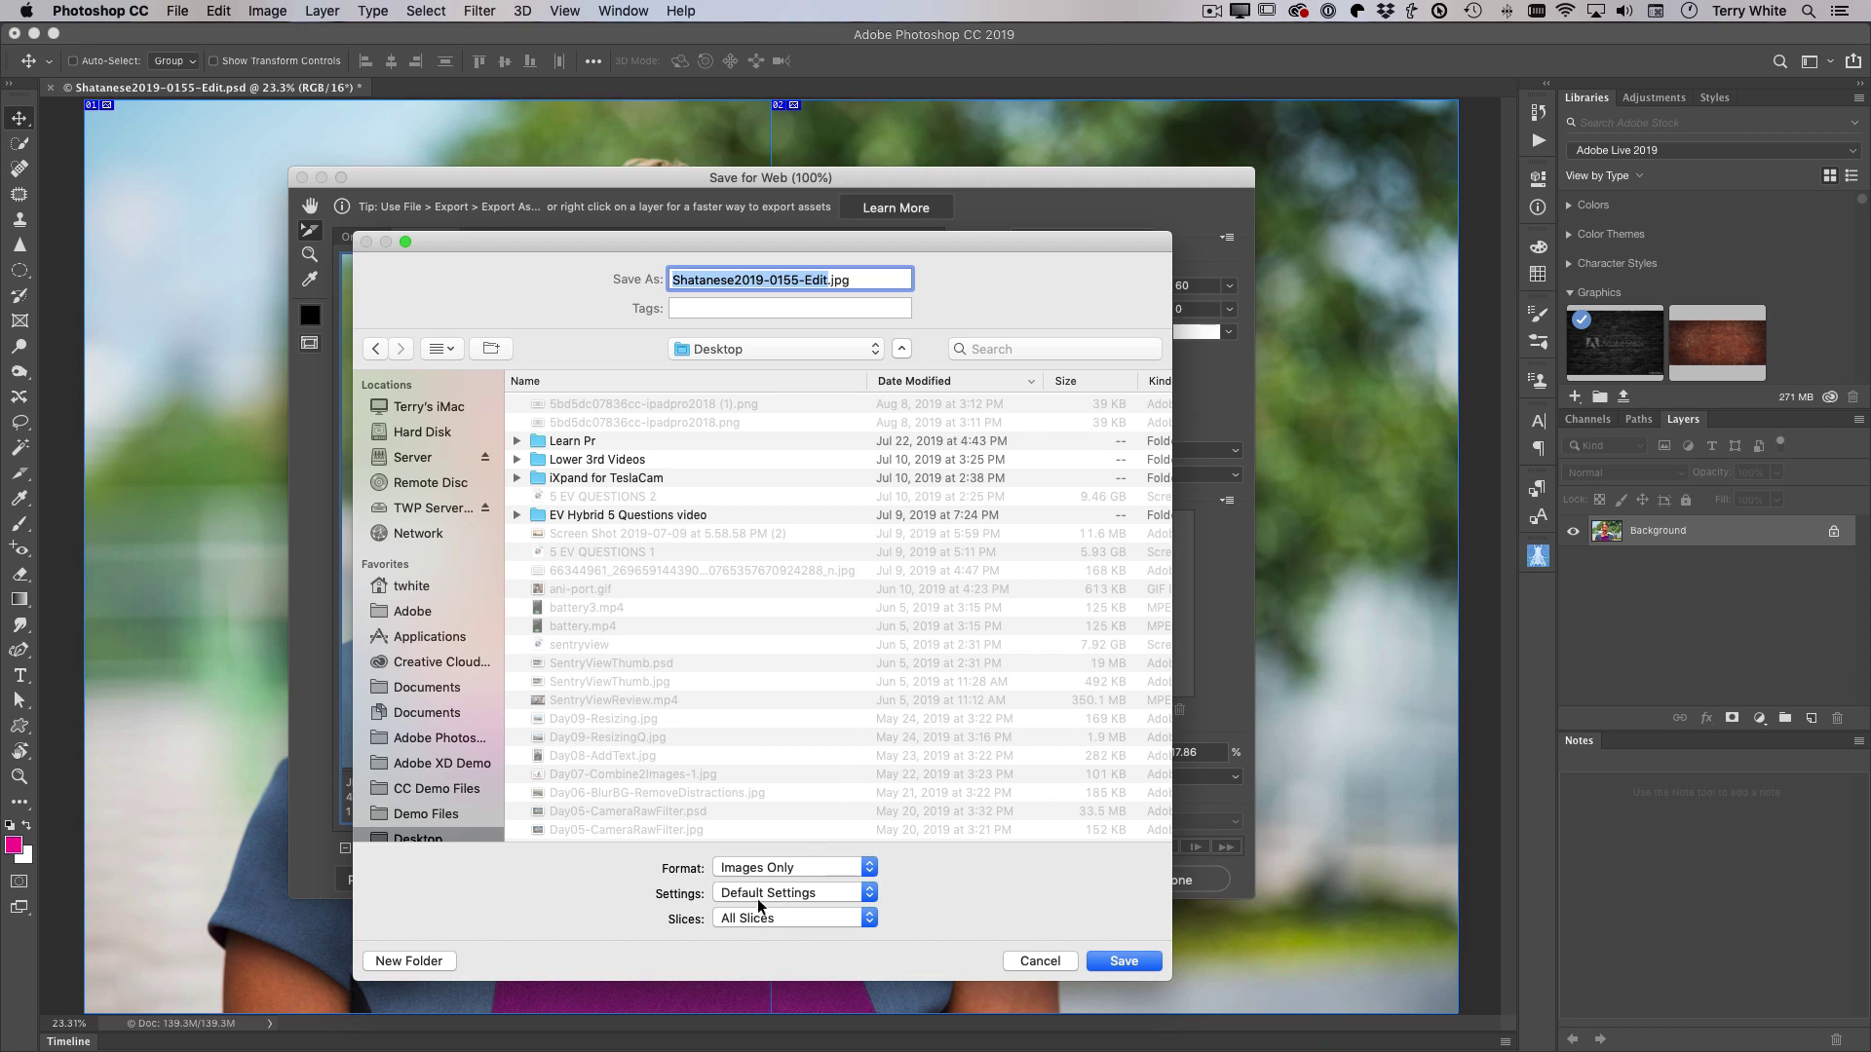
{"action": "left_click_drag", "start_coordinate": [812, 243], "coordinate": [957, 89]}
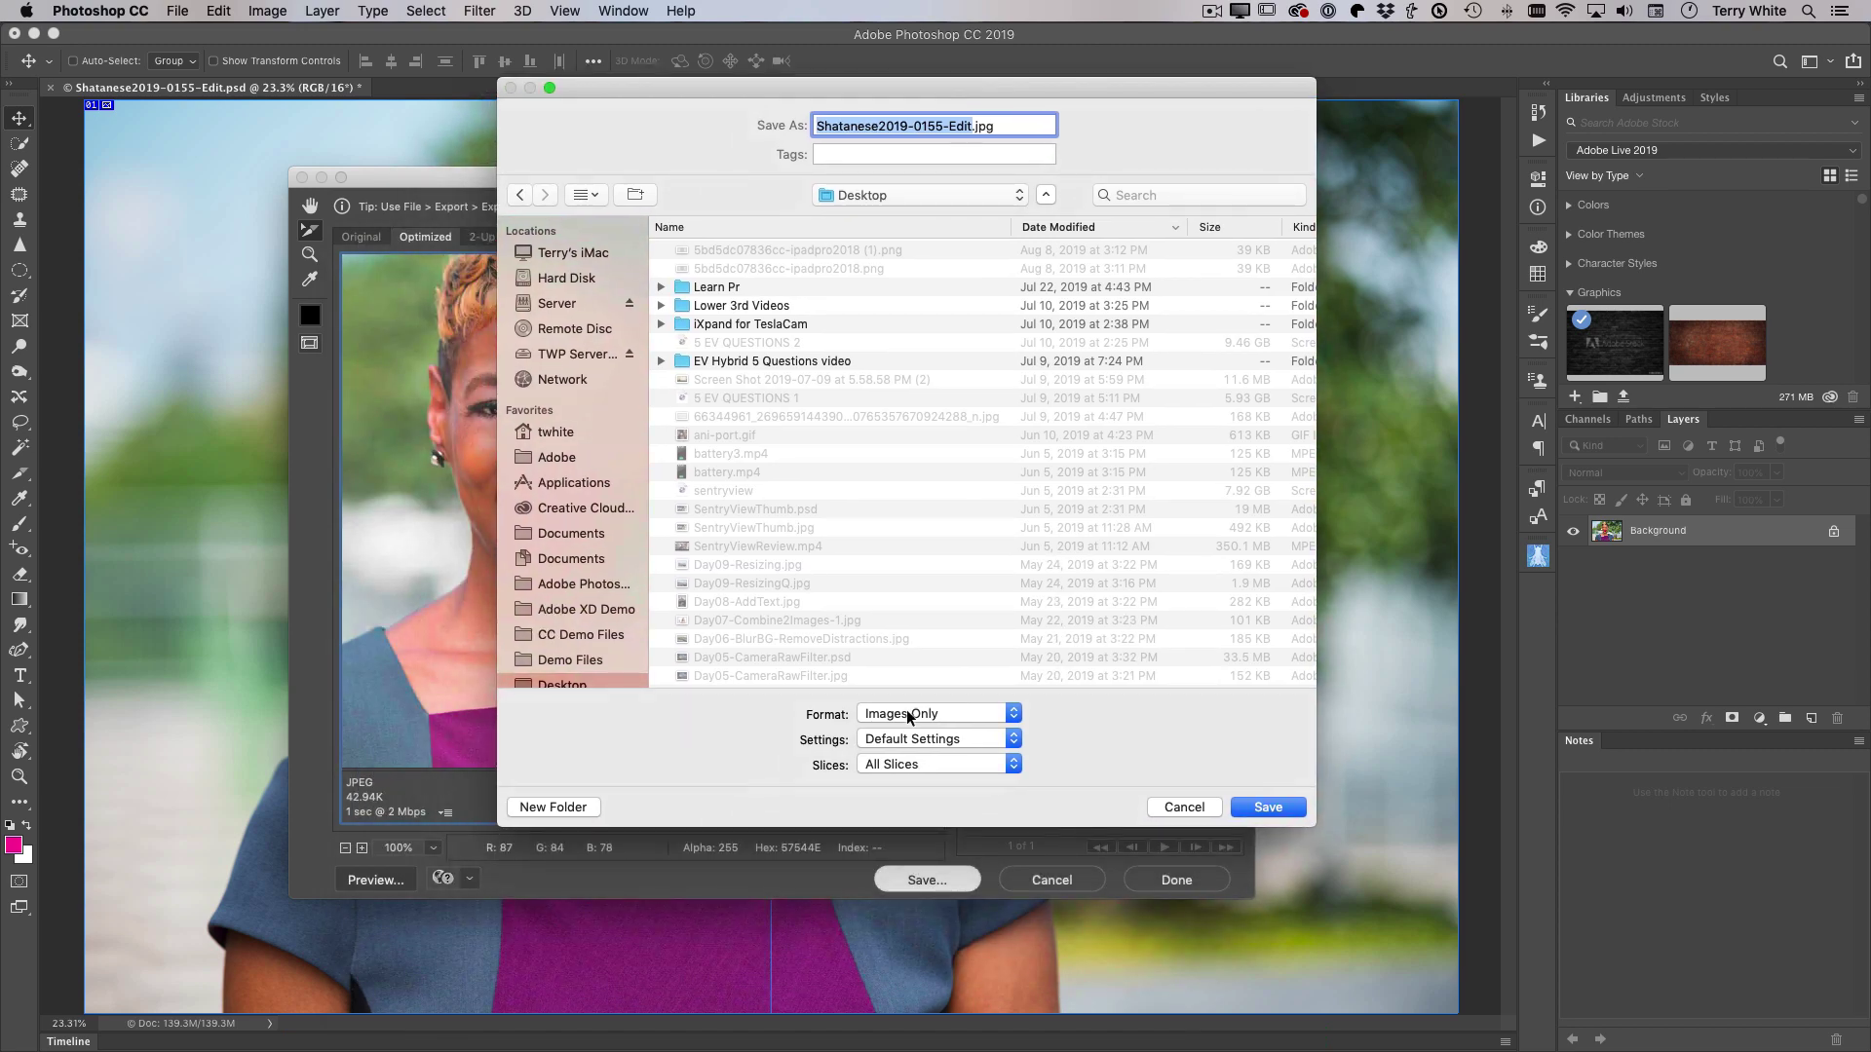
{"action": "left_click", "coordinate": [995, 768]}
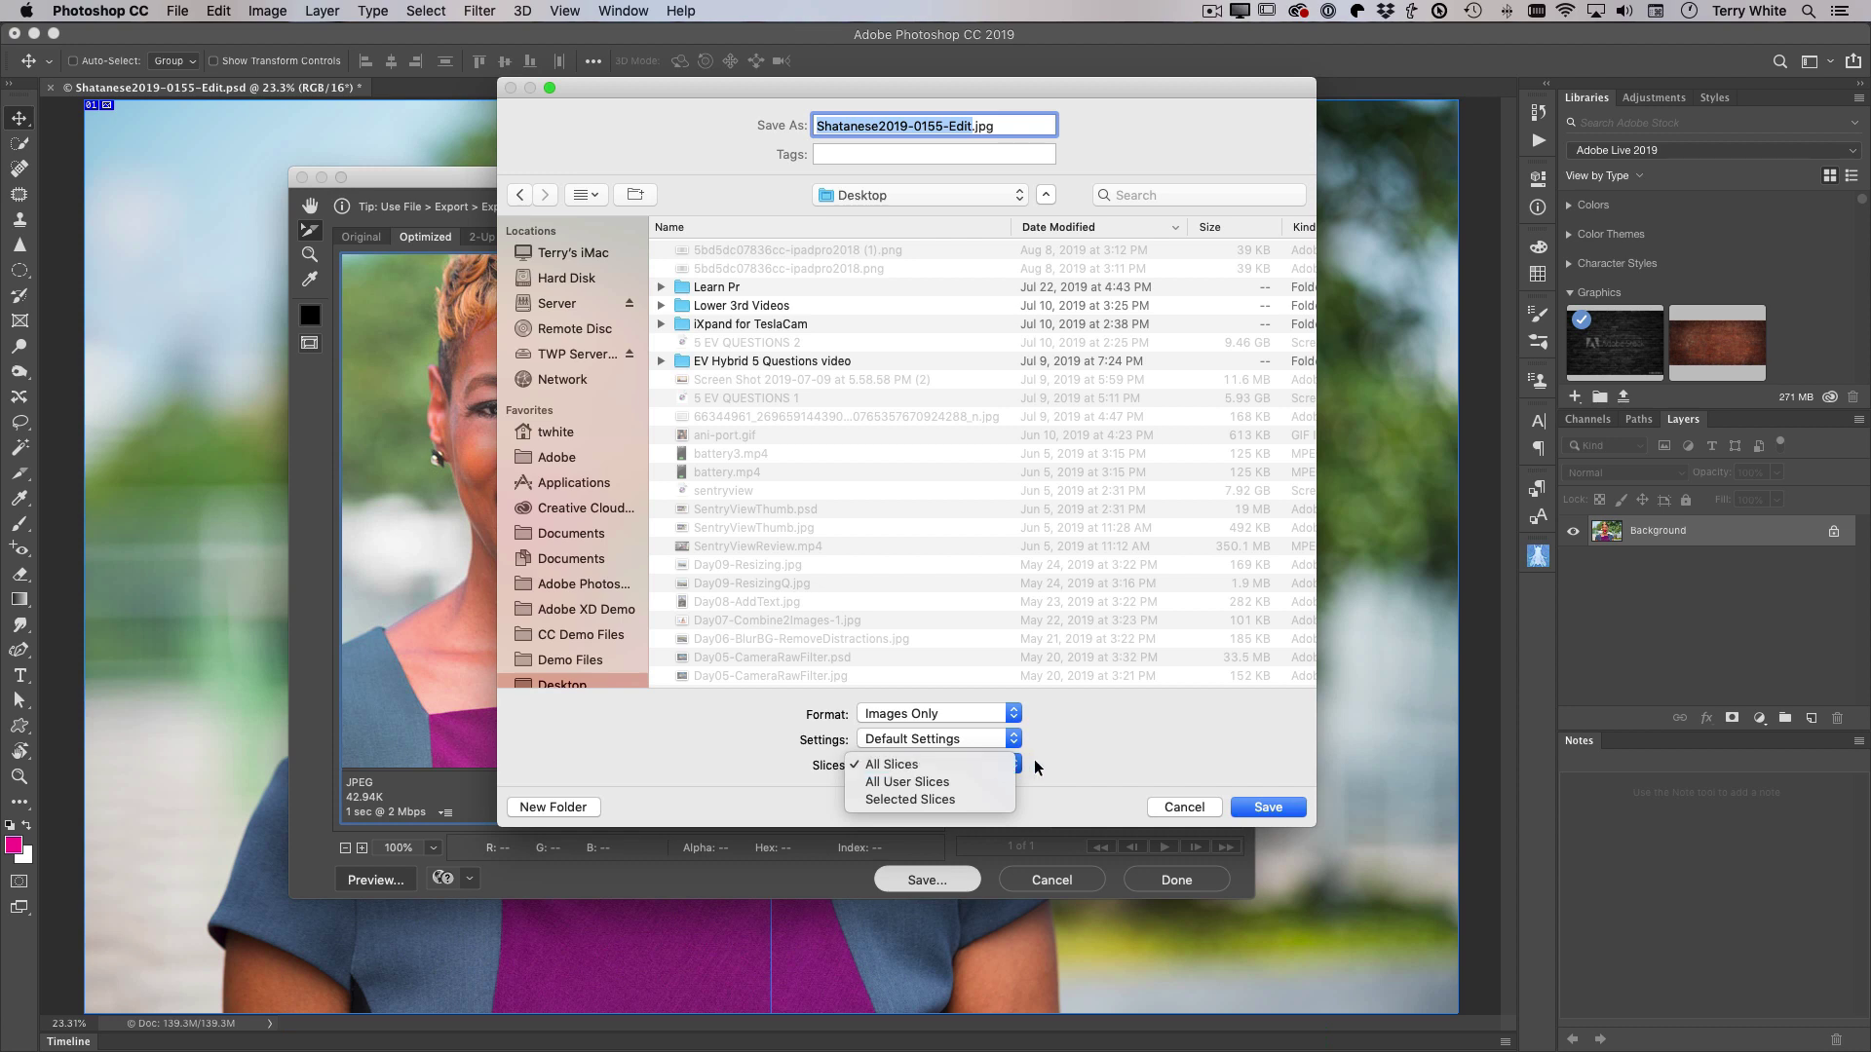
{"action": "left_click", "coordinate": [1120, 736]}
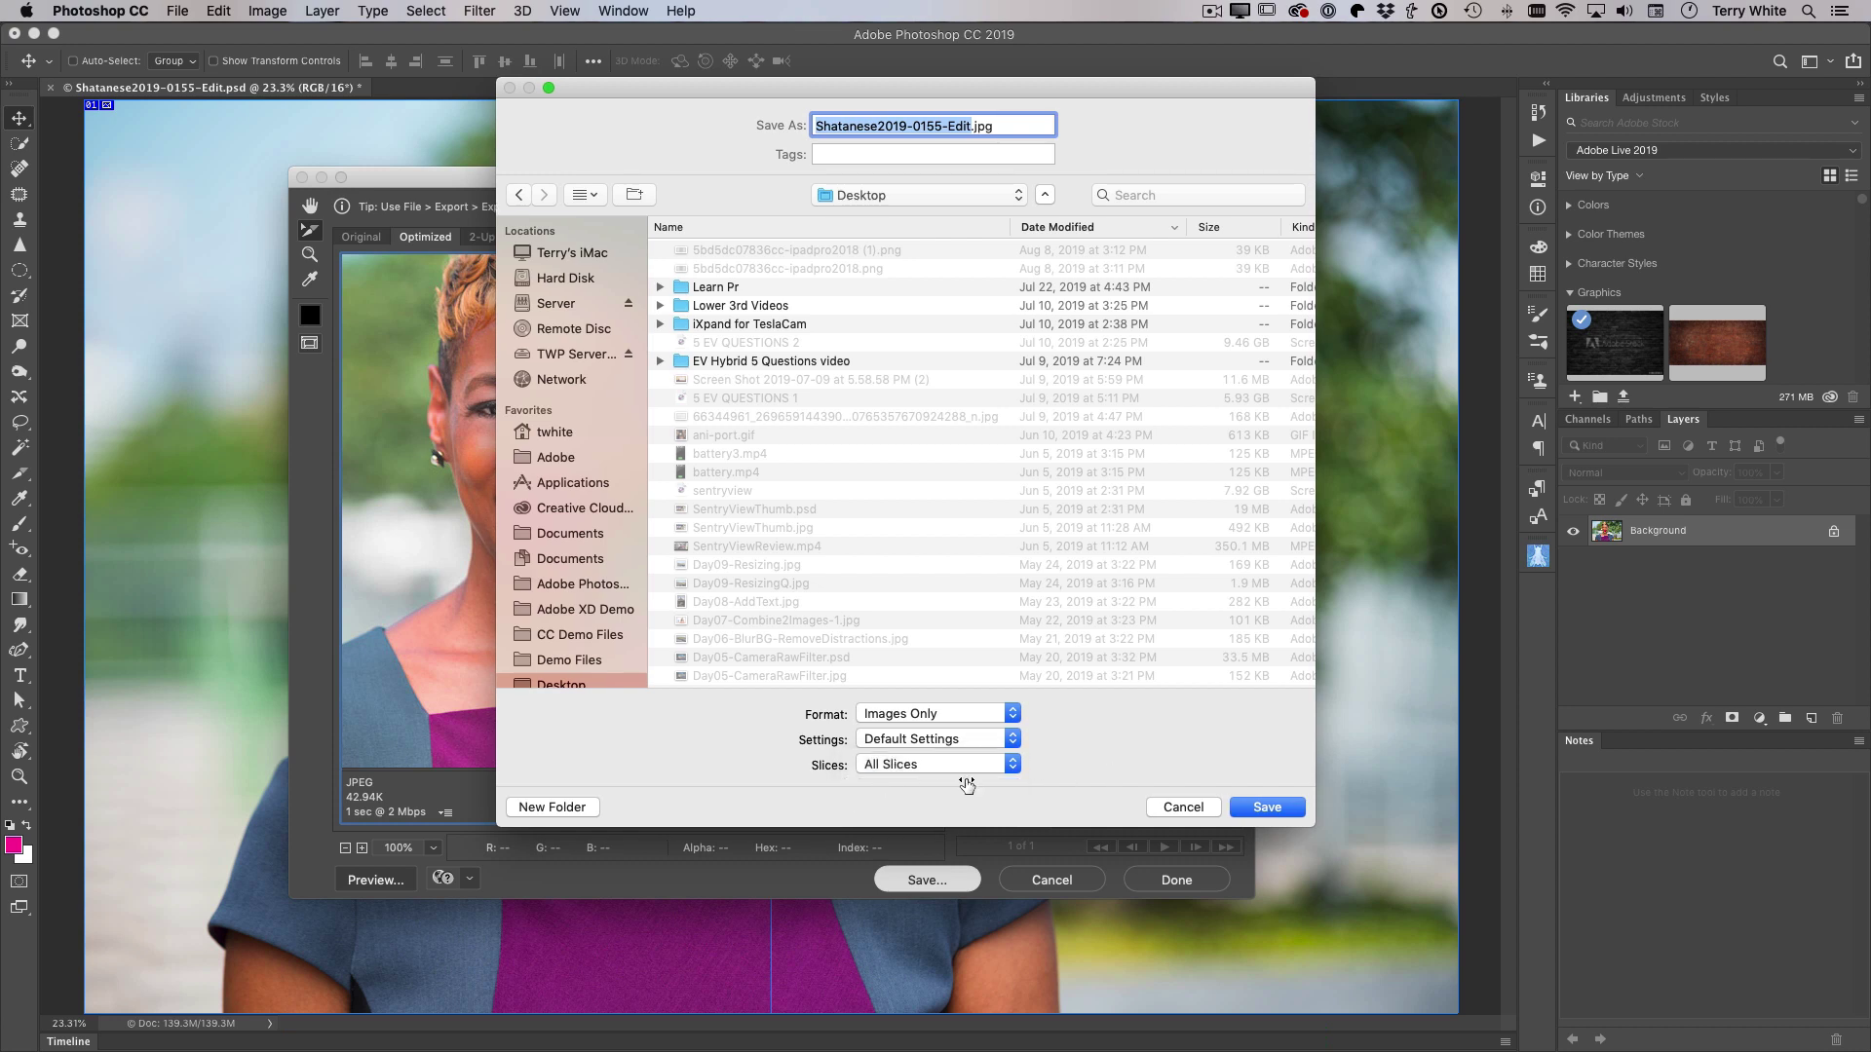
{"action": "left_click", "coordinate": [1278, 811]}
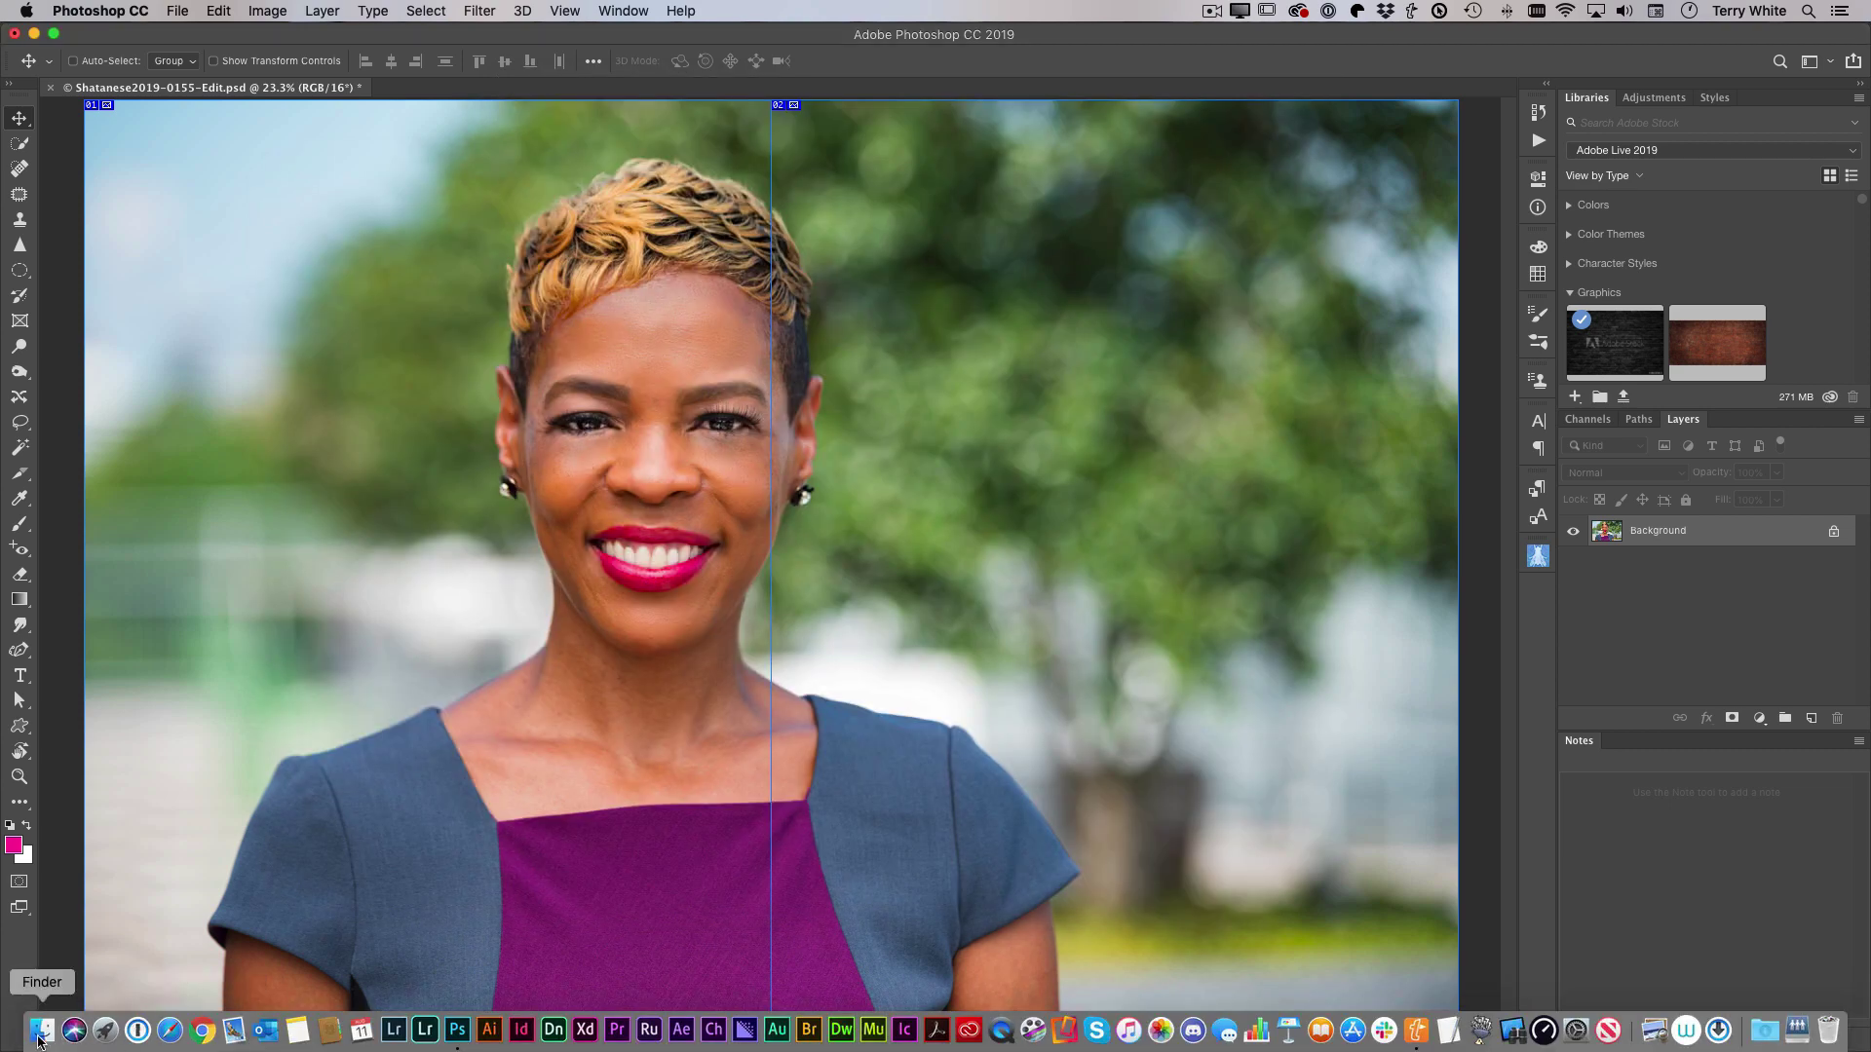
Open Finder and expand the images folder on the Desktop.
{"action": "left_click", "coordinate": [42, 1029]}
{"action": "scroll", "coordinate": [519, 607], "scroll_direction": "up", "scroll_amount": 10}
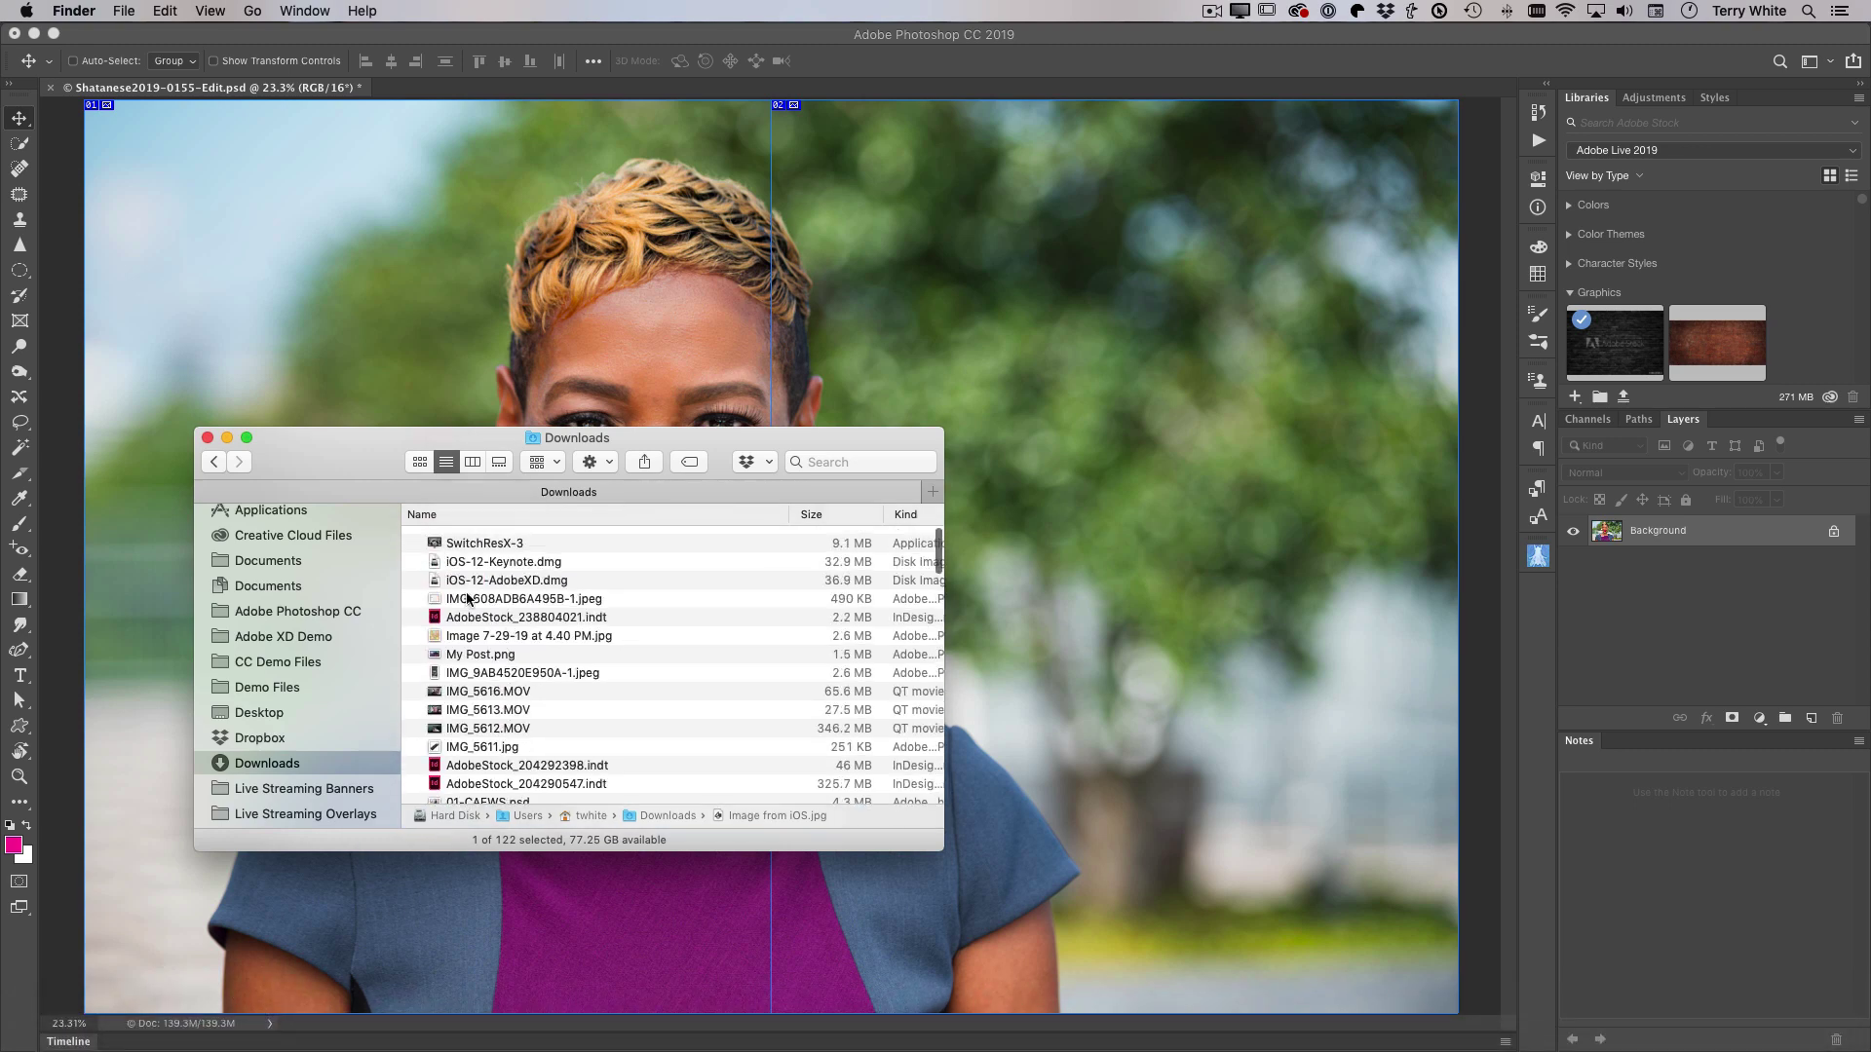
{"action": "left_click", "coordinate": [265, 716]}
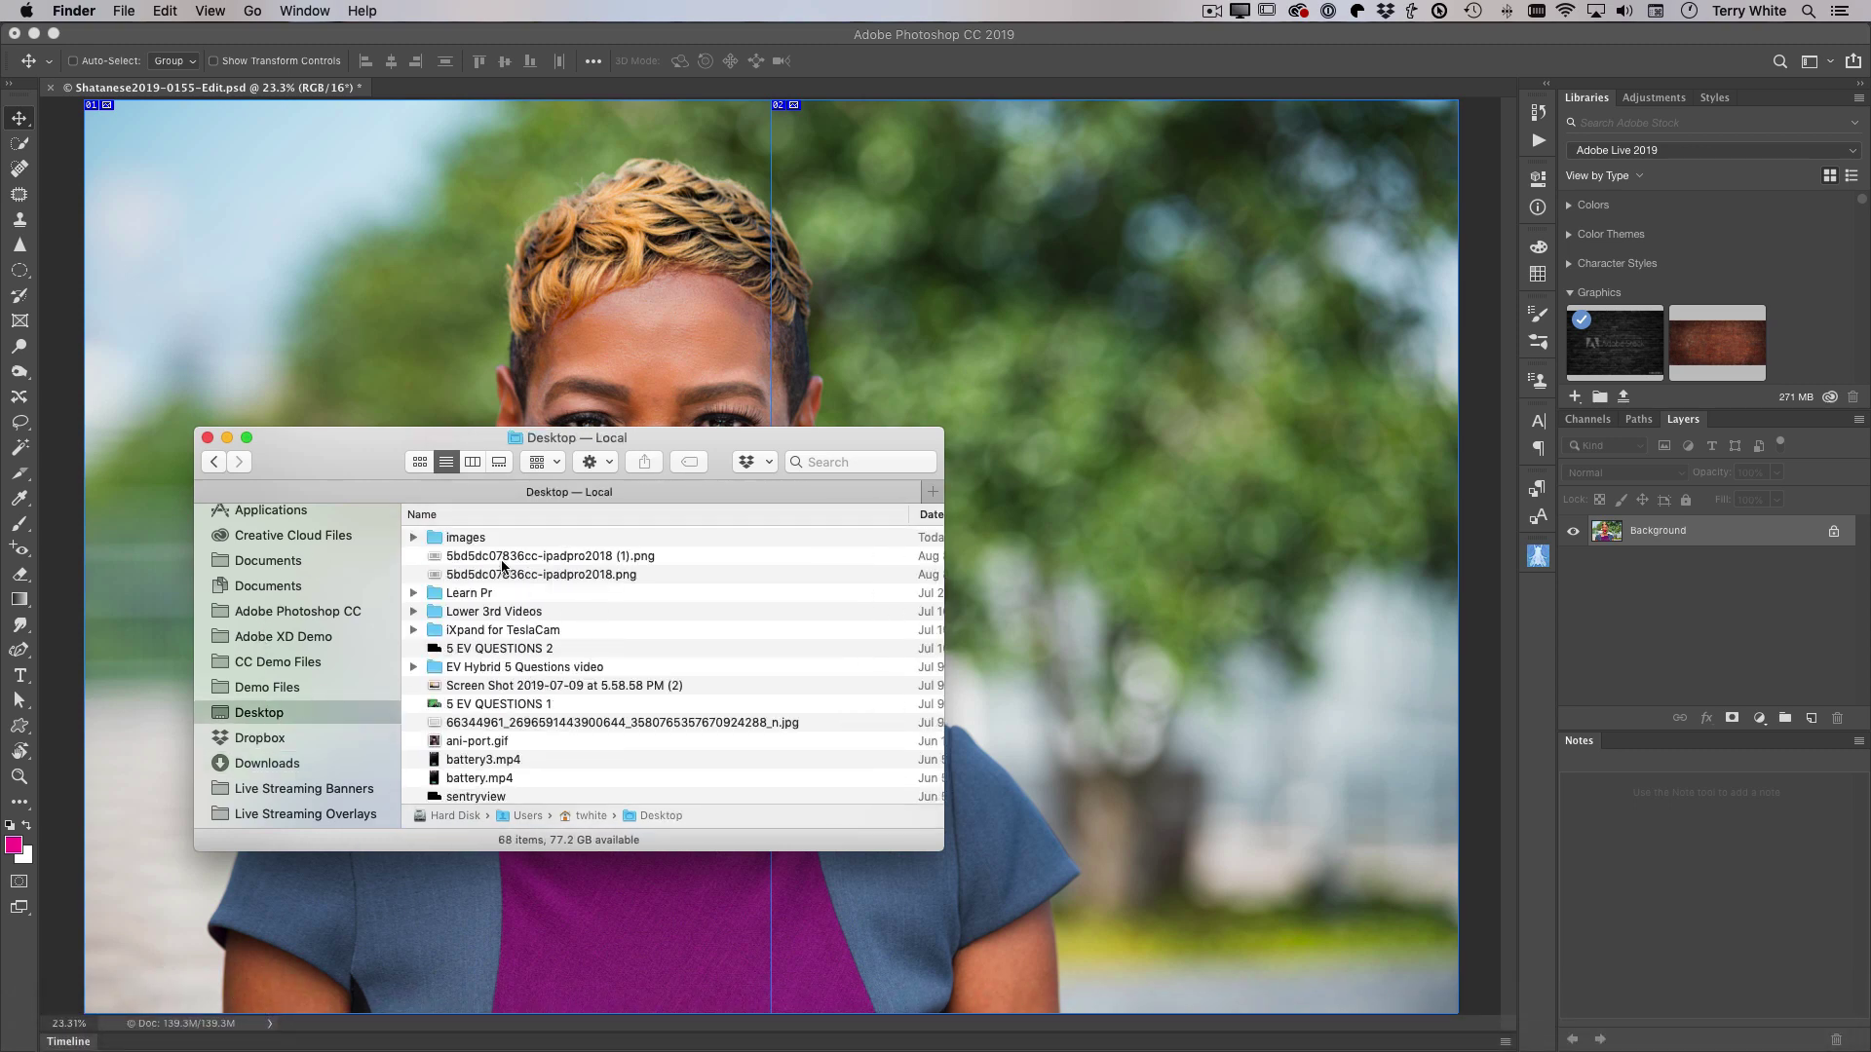
{"action": "left_click", "coordinate": [414, 540]}
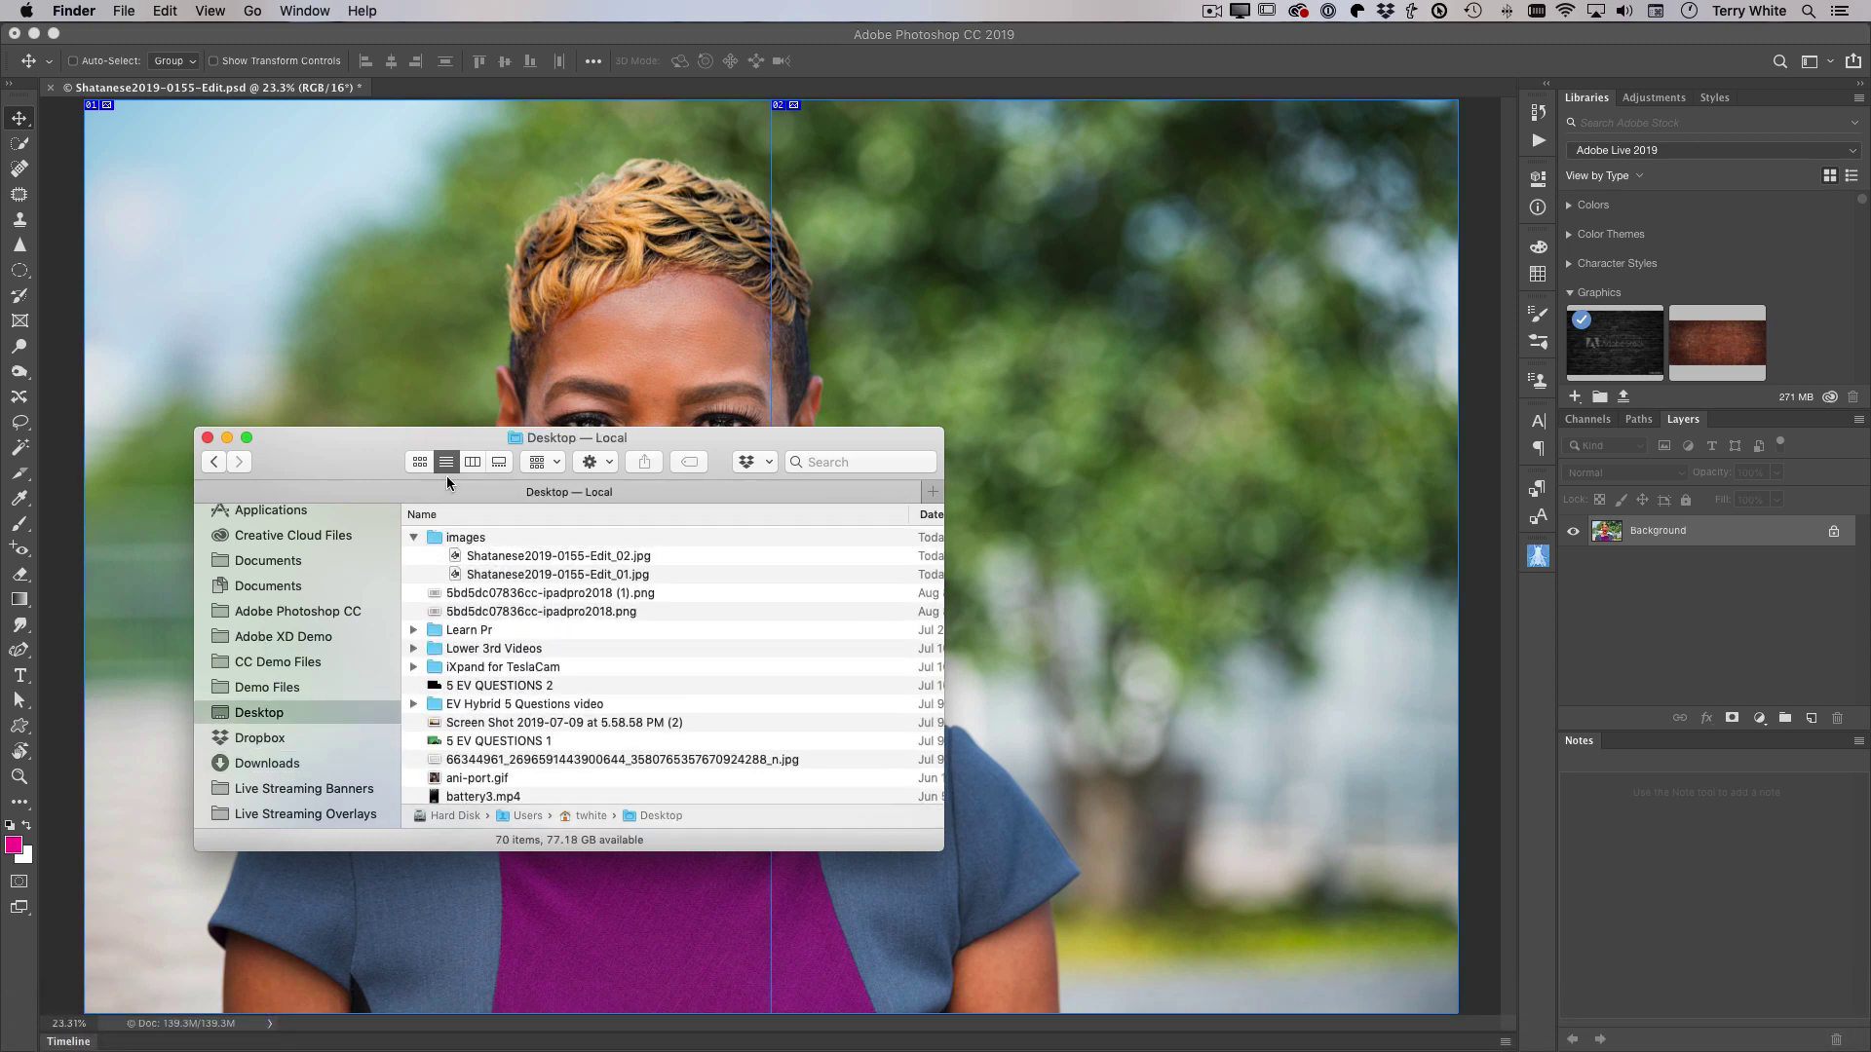
{"action": "left_click_drag", "start_coordinate": [475, 437], "coordinate": [963, 378]}
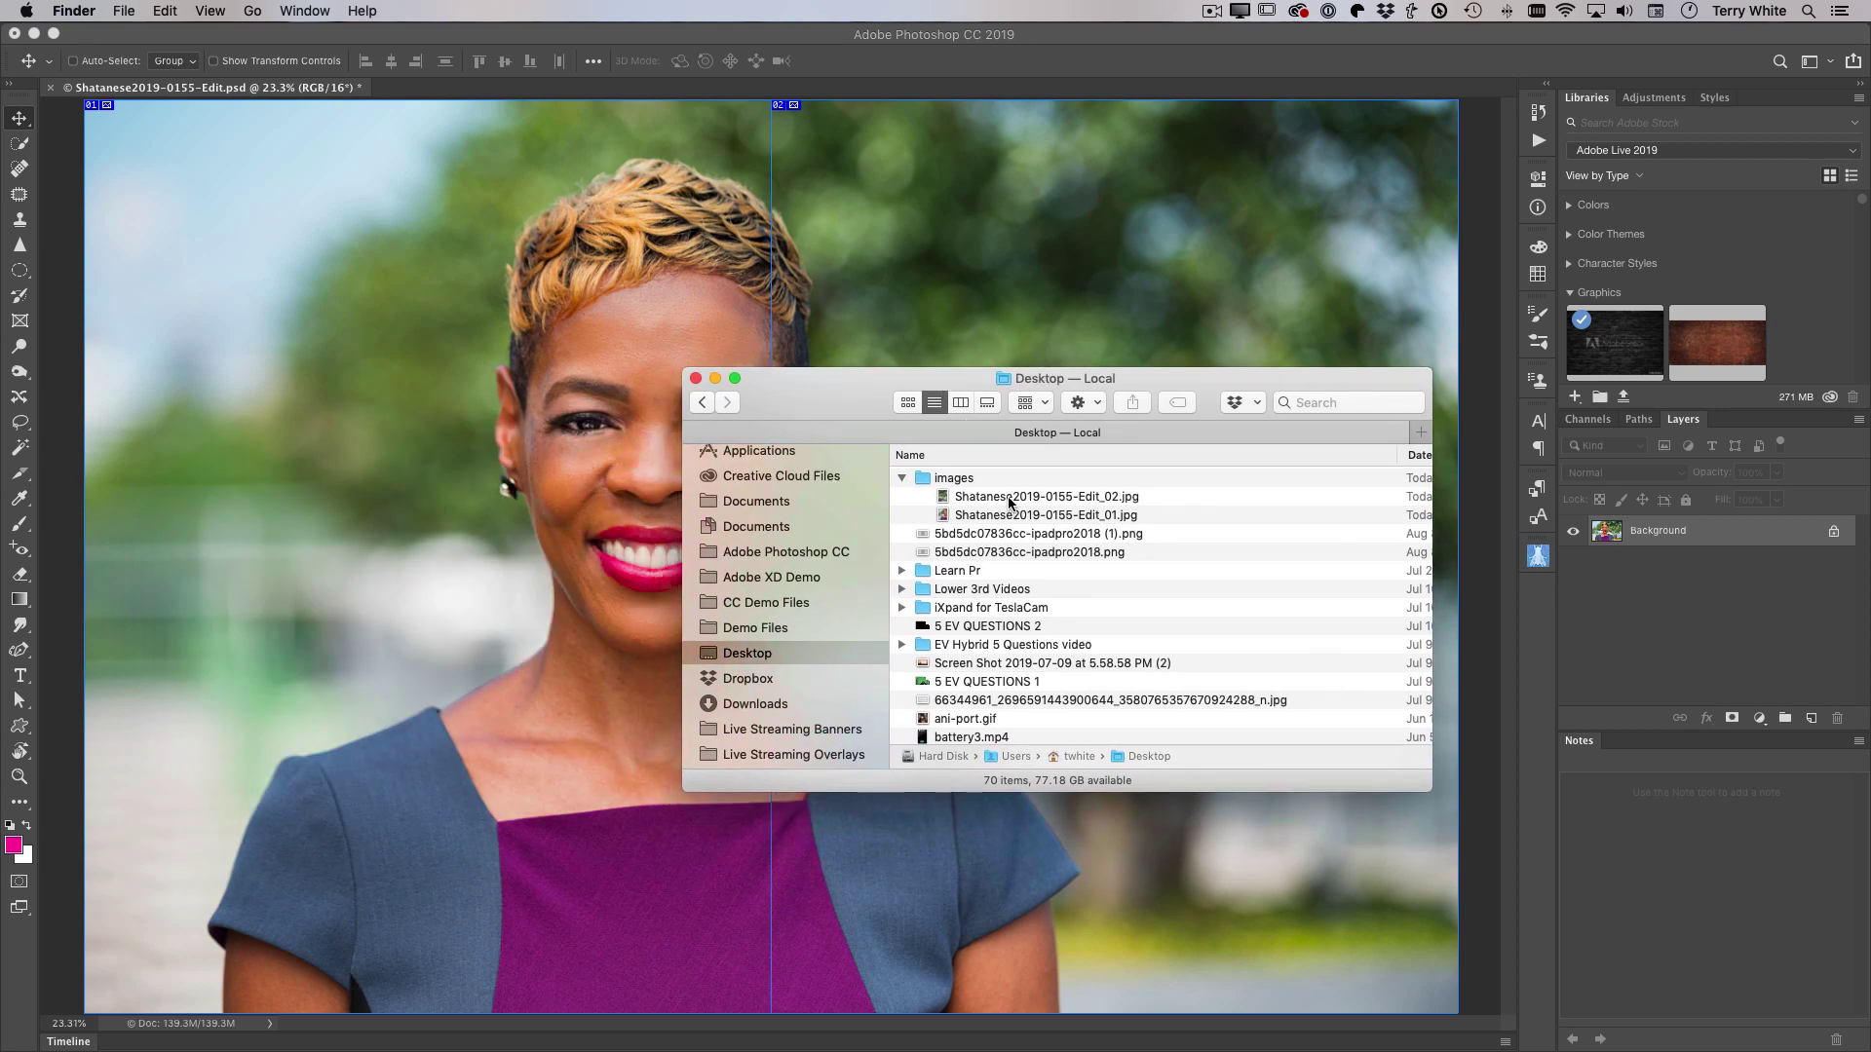
Quick Look both exported halves, then select both and open their shortcut menu.
{"action": "left_click", "coordinate": [1008, 500]}
{"action": "key", "text": "space"}
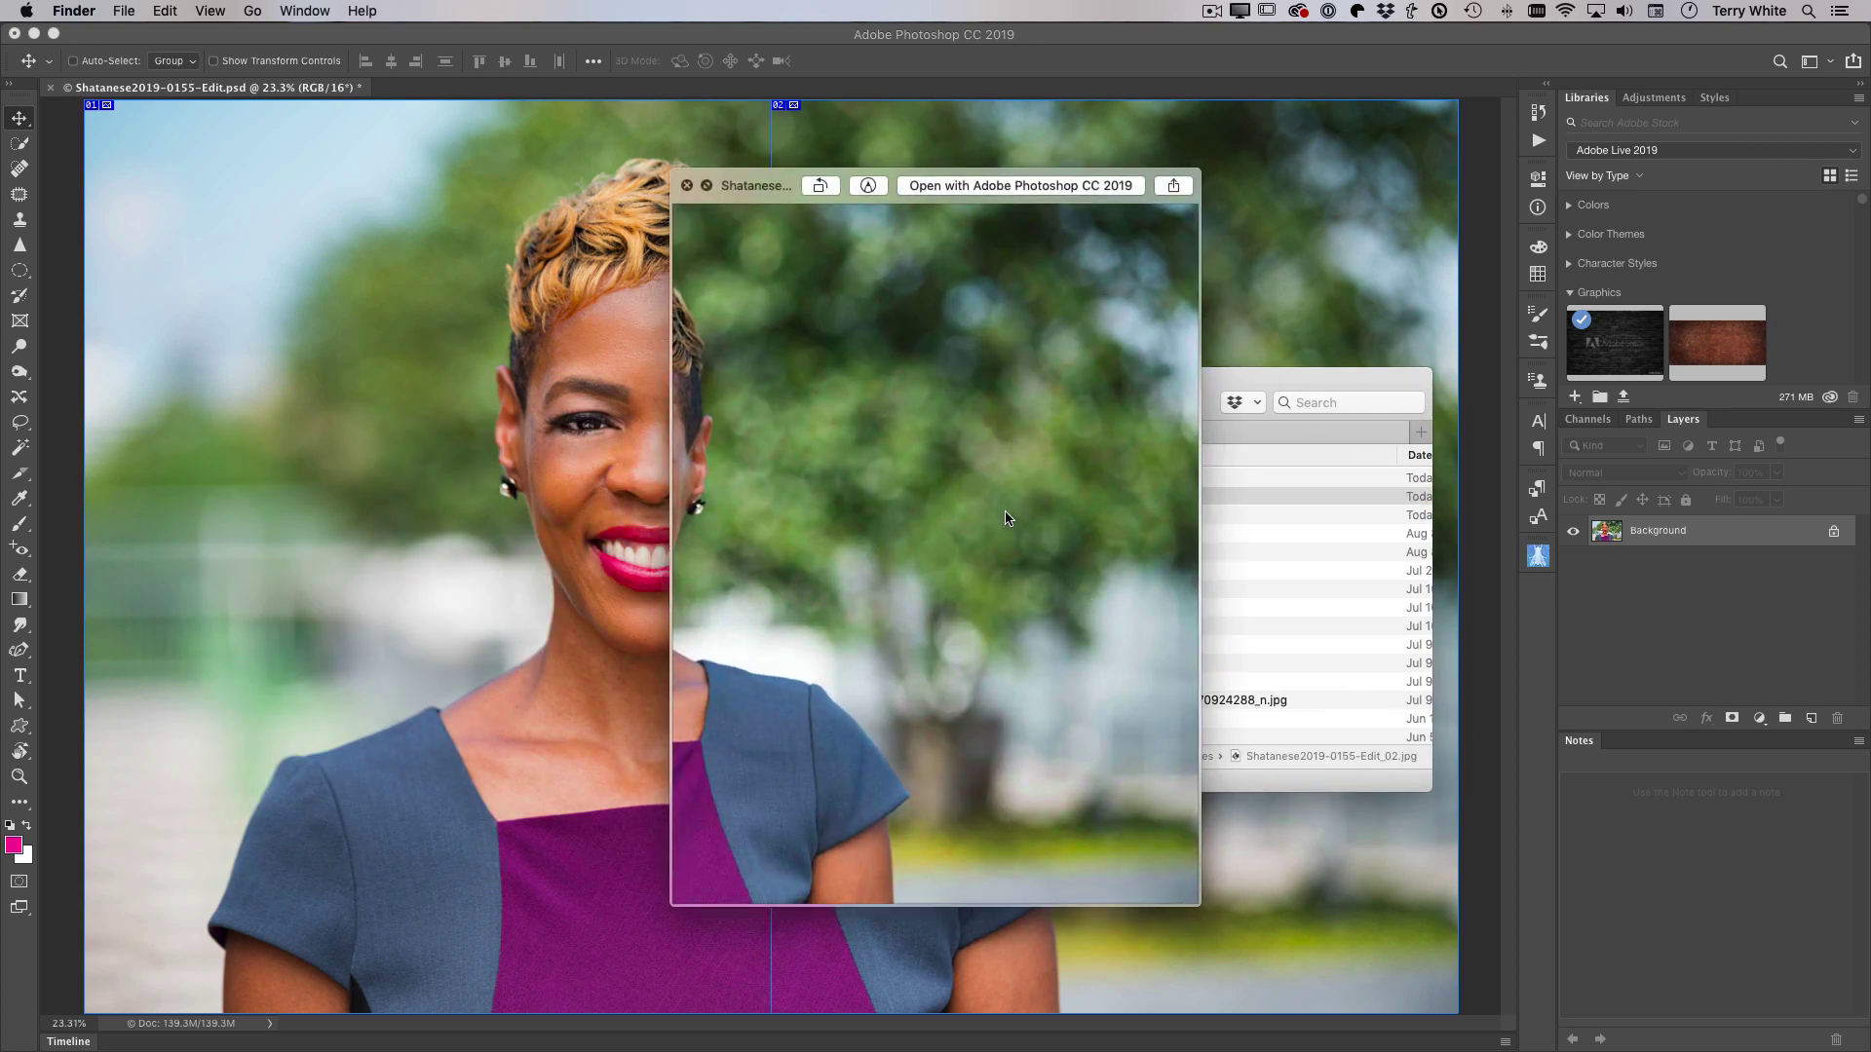
{"action": "key", "text": "Down"}
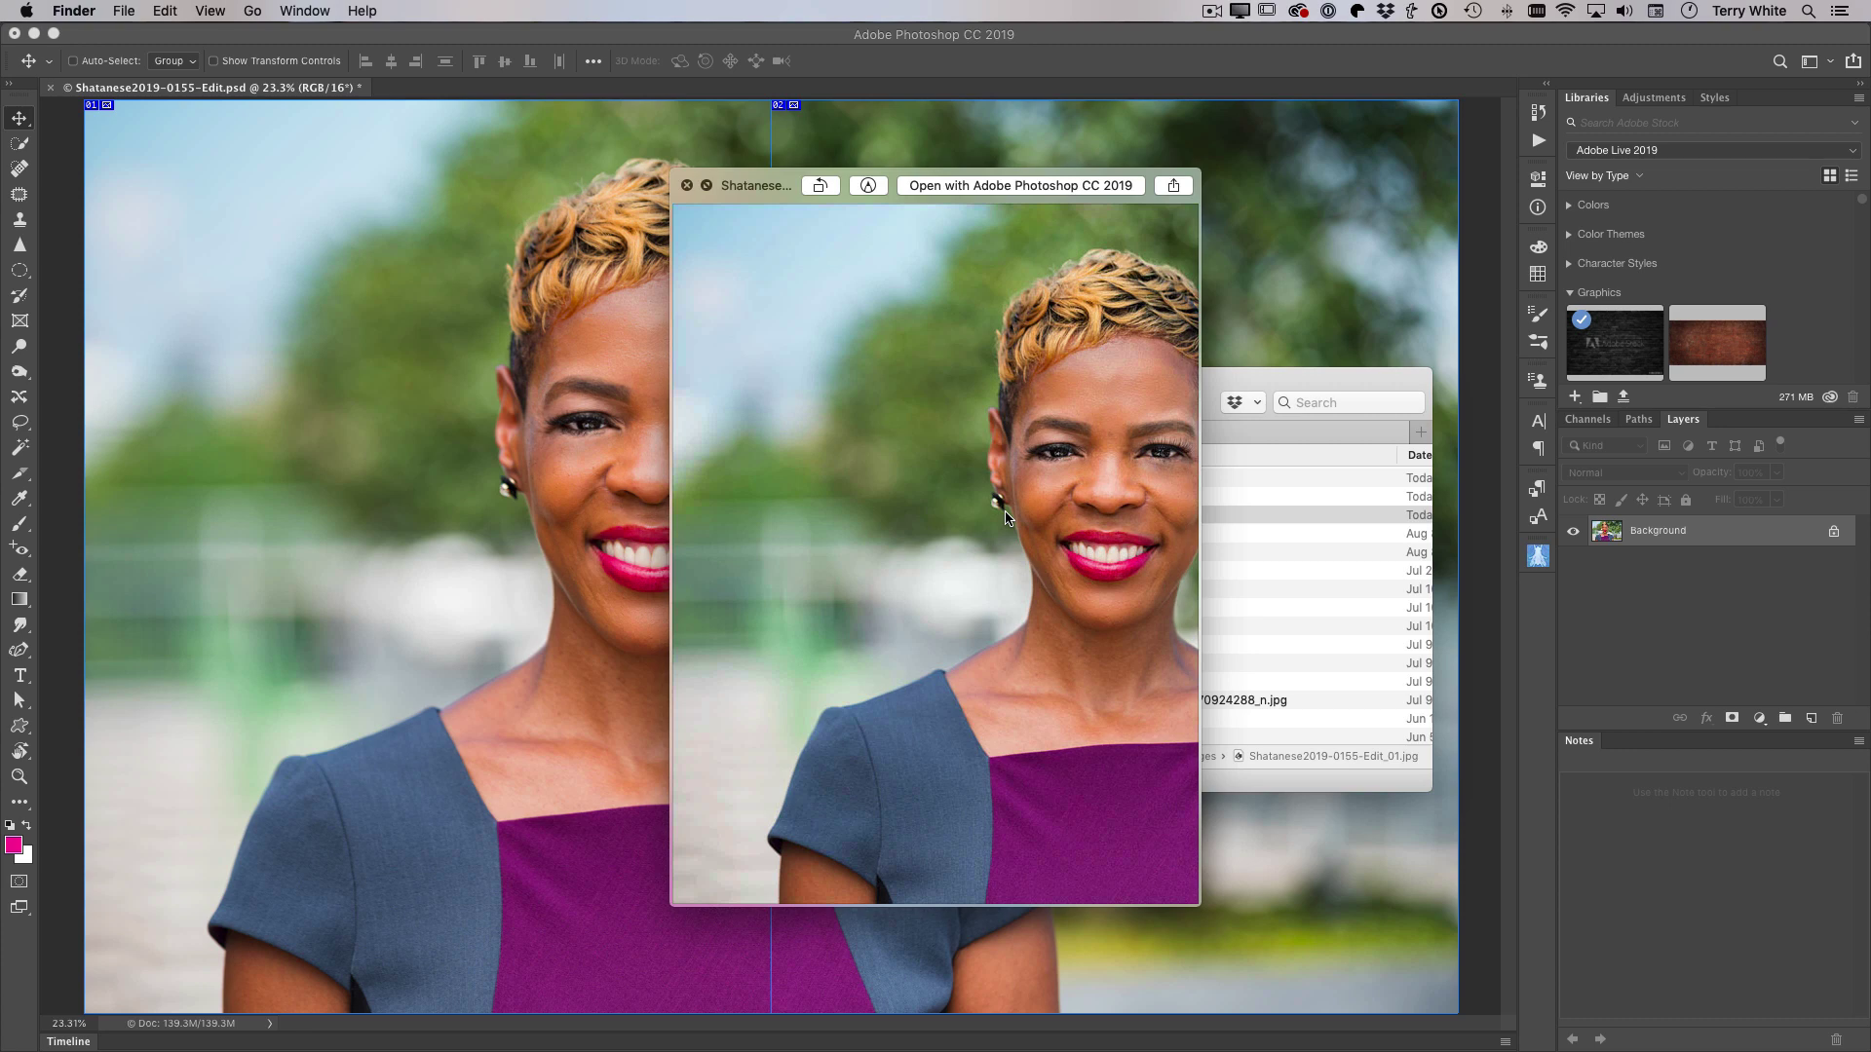
{"action": "key", "text": "Up"}
{"action": "key", "text": "Down"}
{"action": "key", "text": "Up"}
{"action": "key", "text": "Down"}
{"action": "key", "text": "space"}
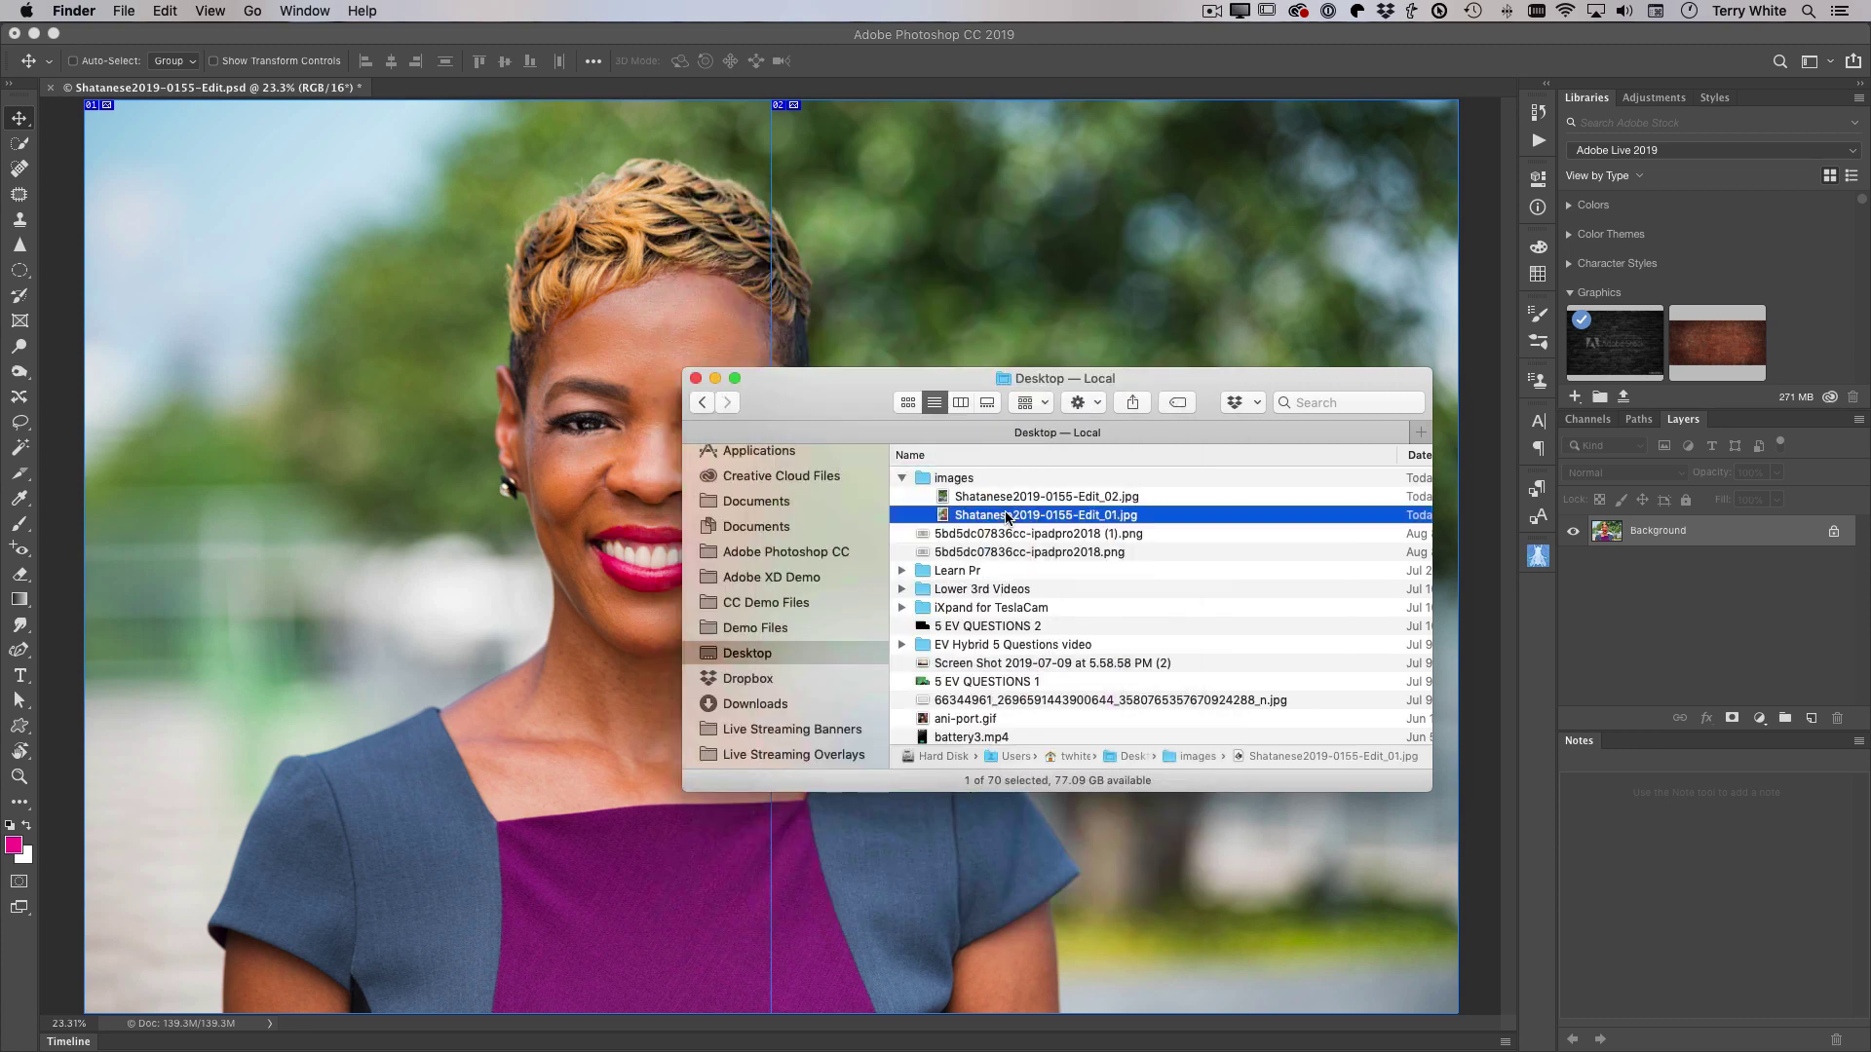
{"action": "left_click", "coordinate": [1013, 501], "text": "shift"}
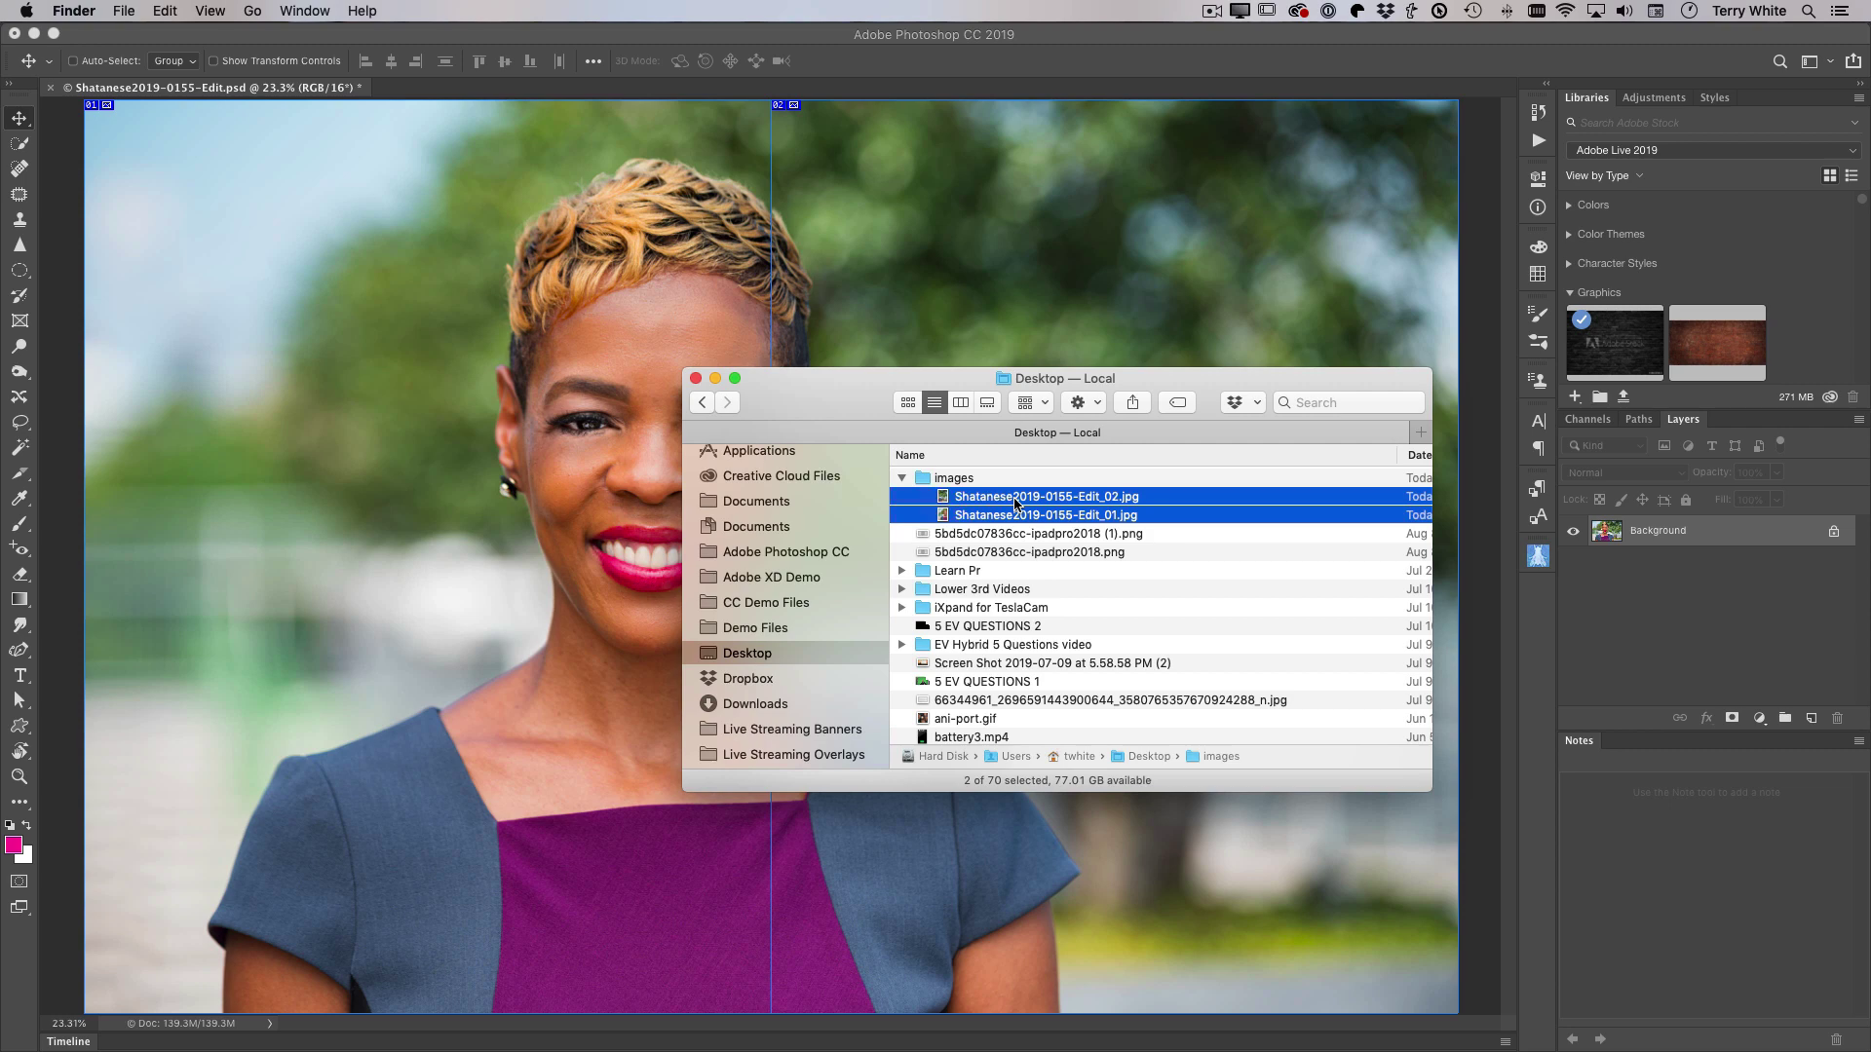
{"action": "right_click", "coordinate": [1015, 503]}
{"action": "mouse_move", "coordinate": [1054, 760]}
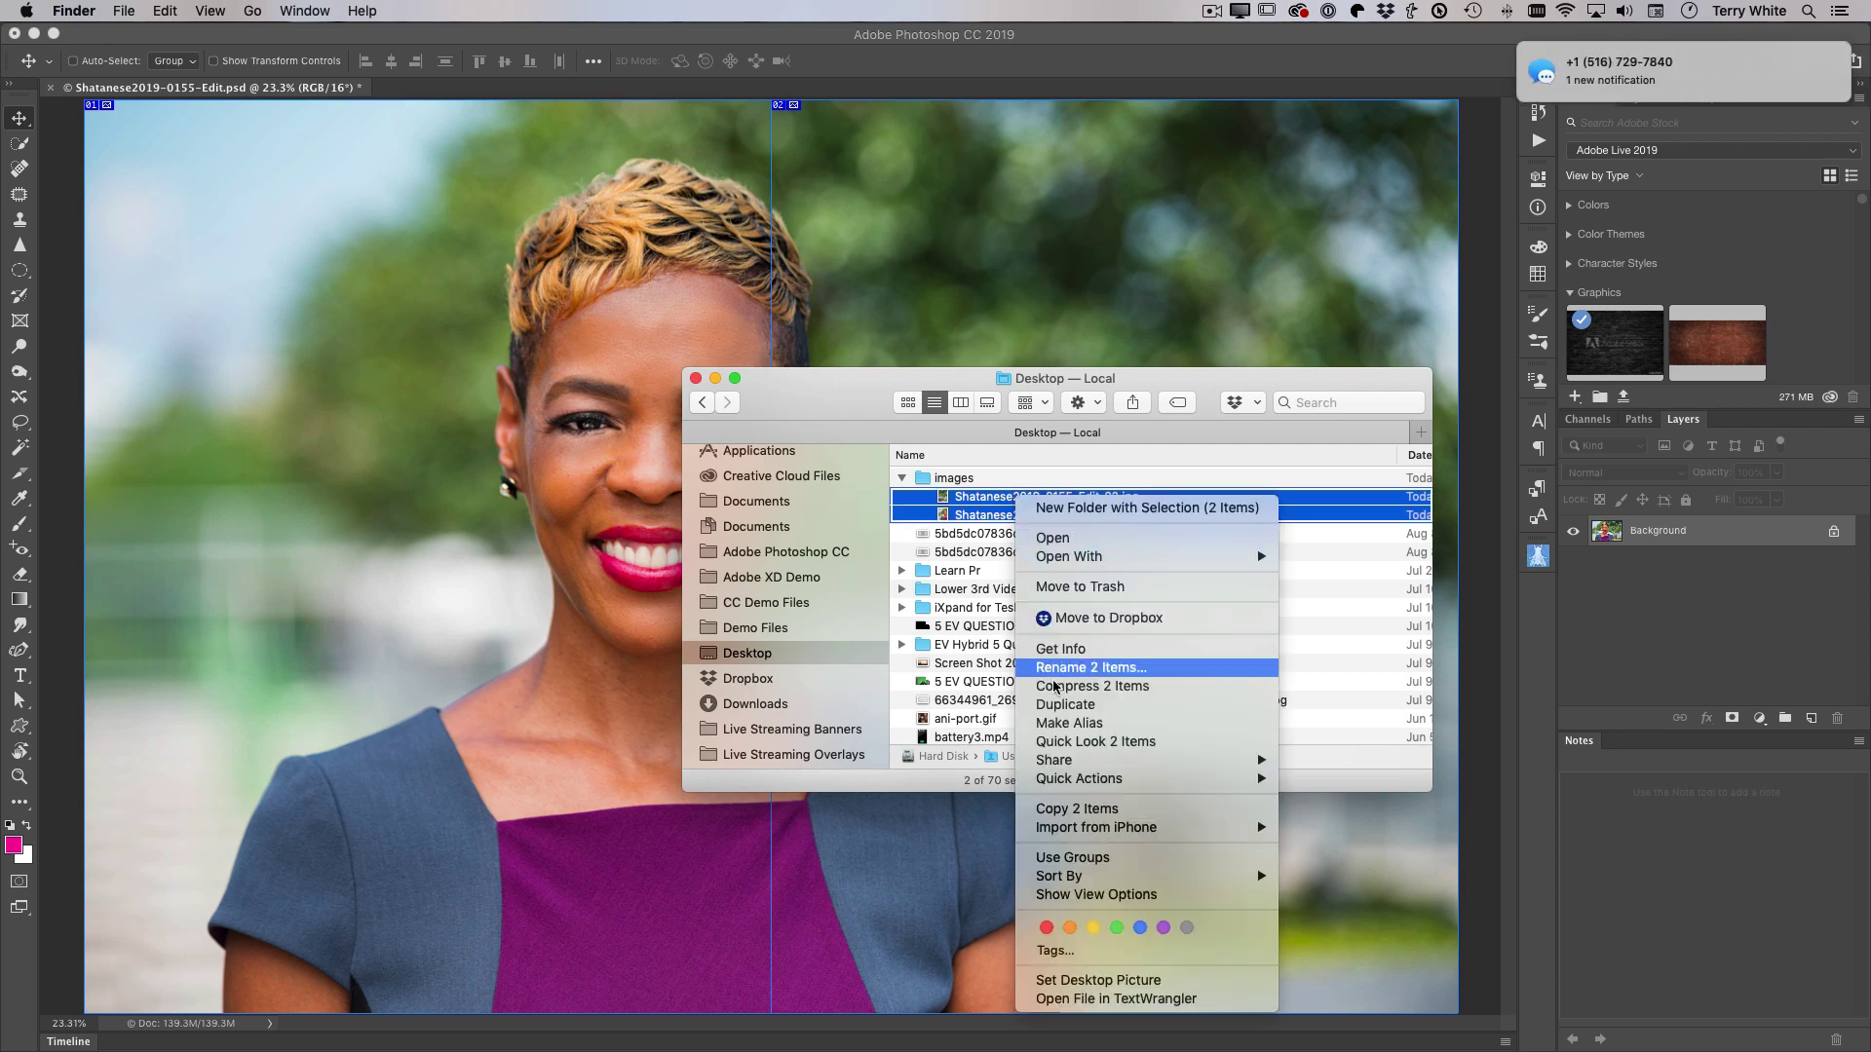